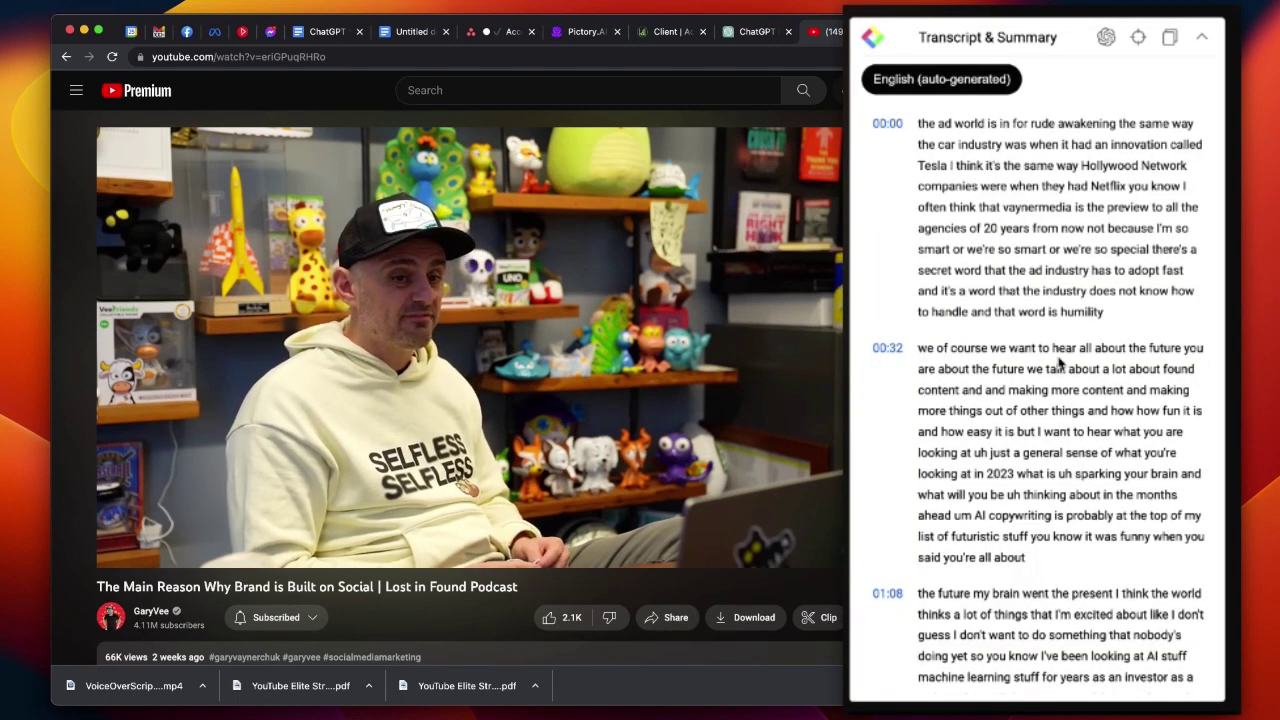
- Send the podcast video's transcript to ChatGPT for a summary in a new tab
{"action": "left_click", "coordinate": [1106, 37]}
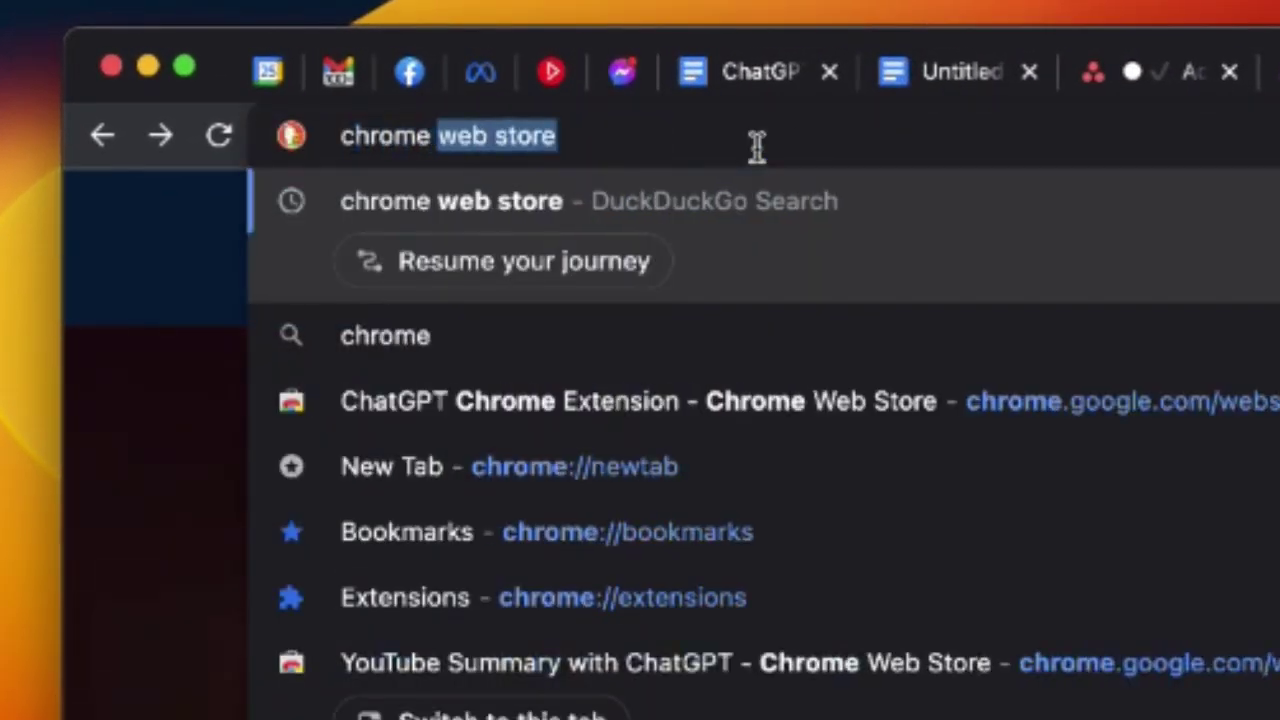
- Find the Chrome Web Store through a web search and search it for 'YouTube summary'
{"action": "key", "text": "Return"}
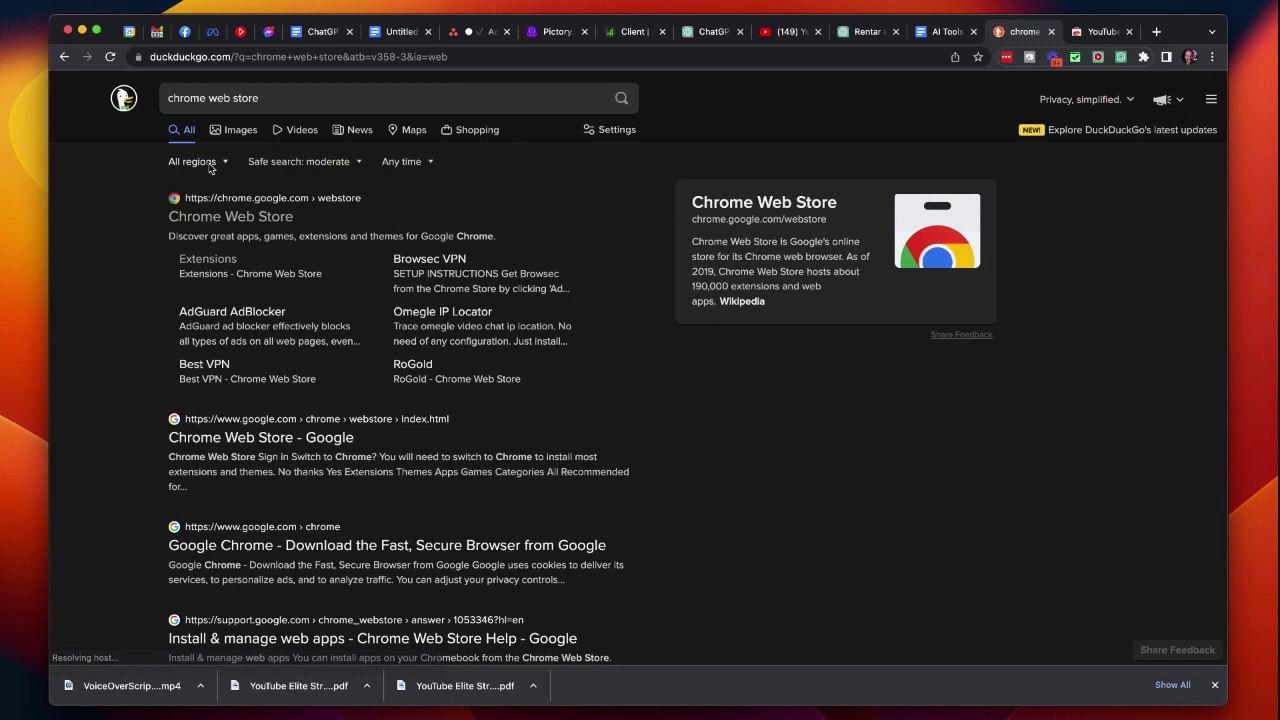
{"action": "left_click", "coordinate": [229, 218]}
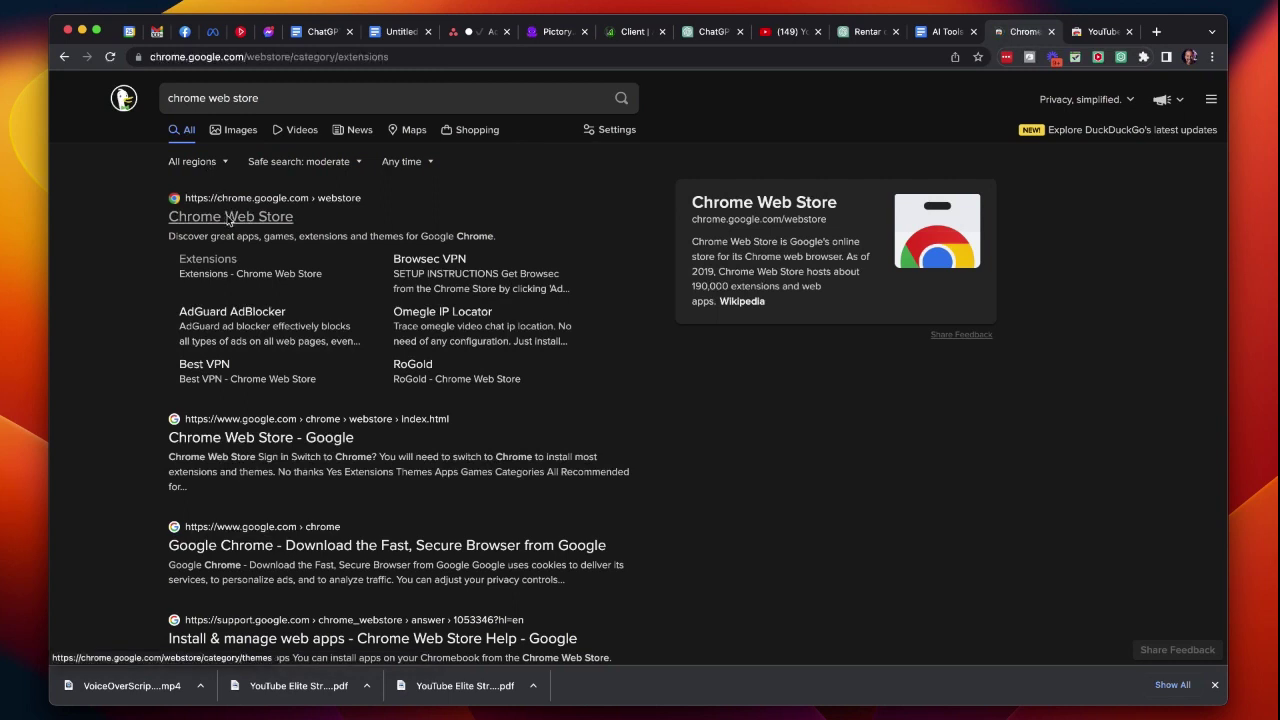
{"action": "left_click", "coordinate": [257, 145]}
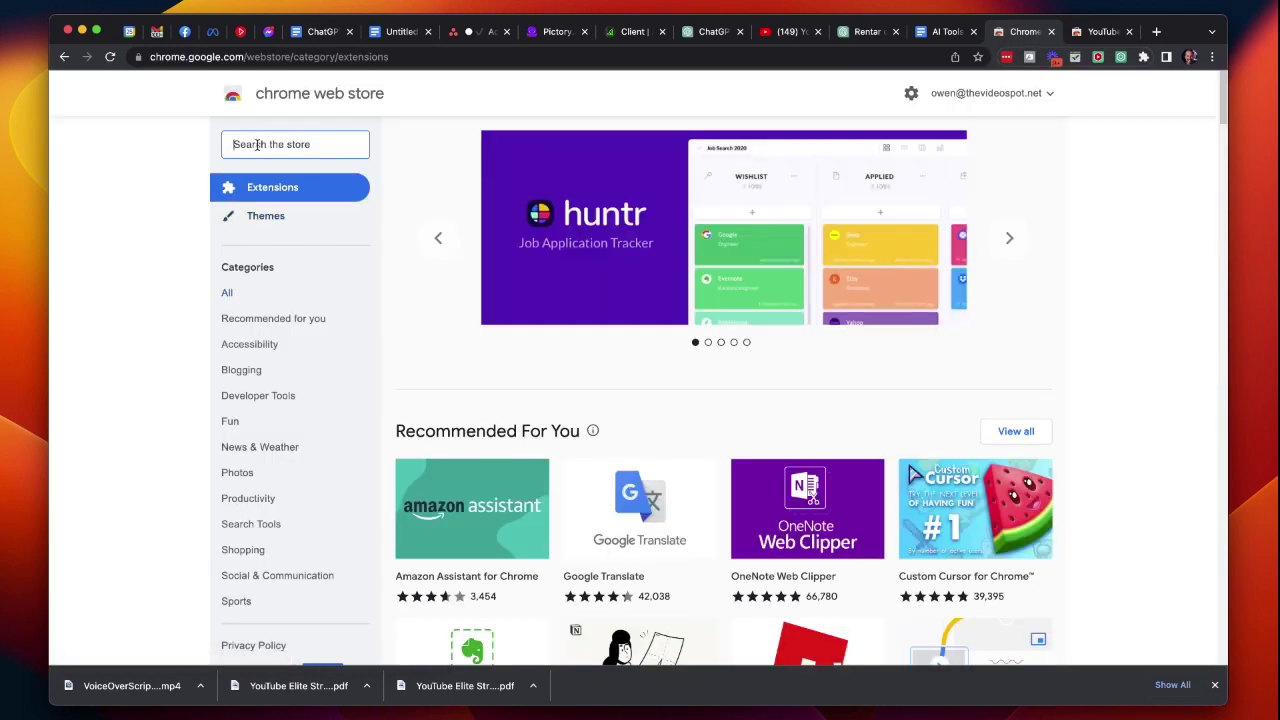
{"action": "type", "text": "YouTube s"}
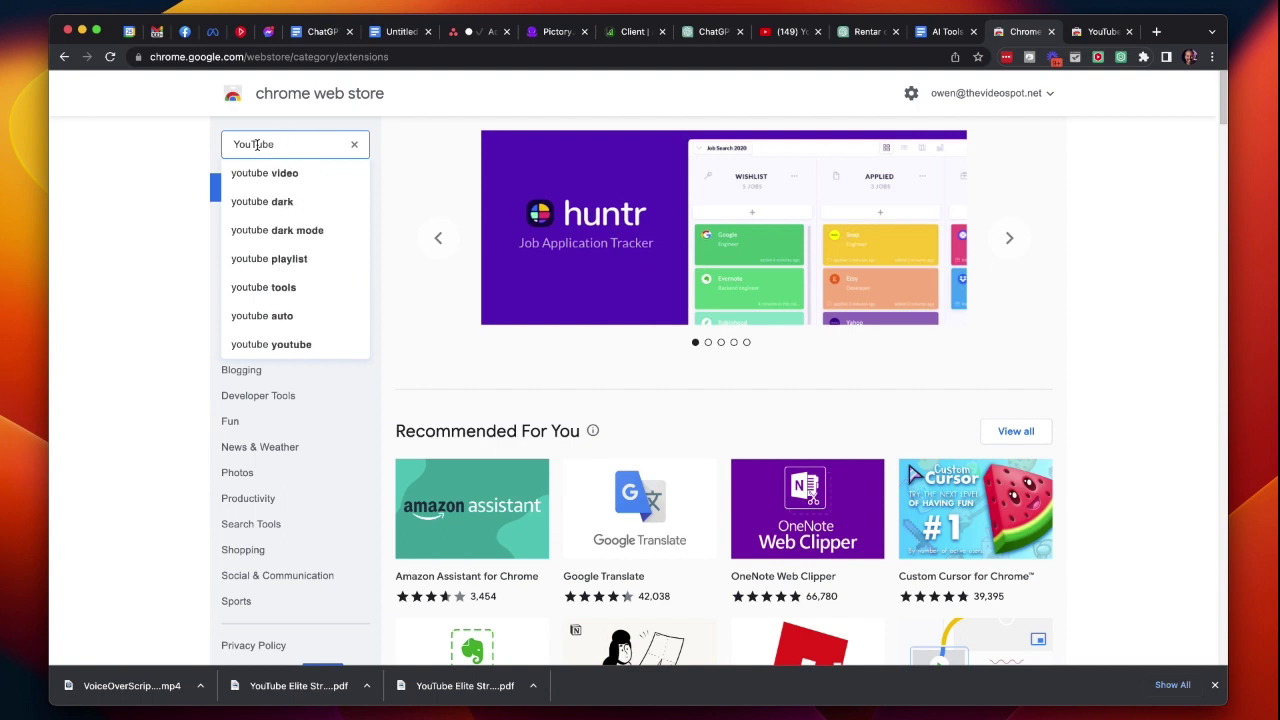
{"action": "type", "text": "ummary"}
{"action": "key", "text": "Return"}
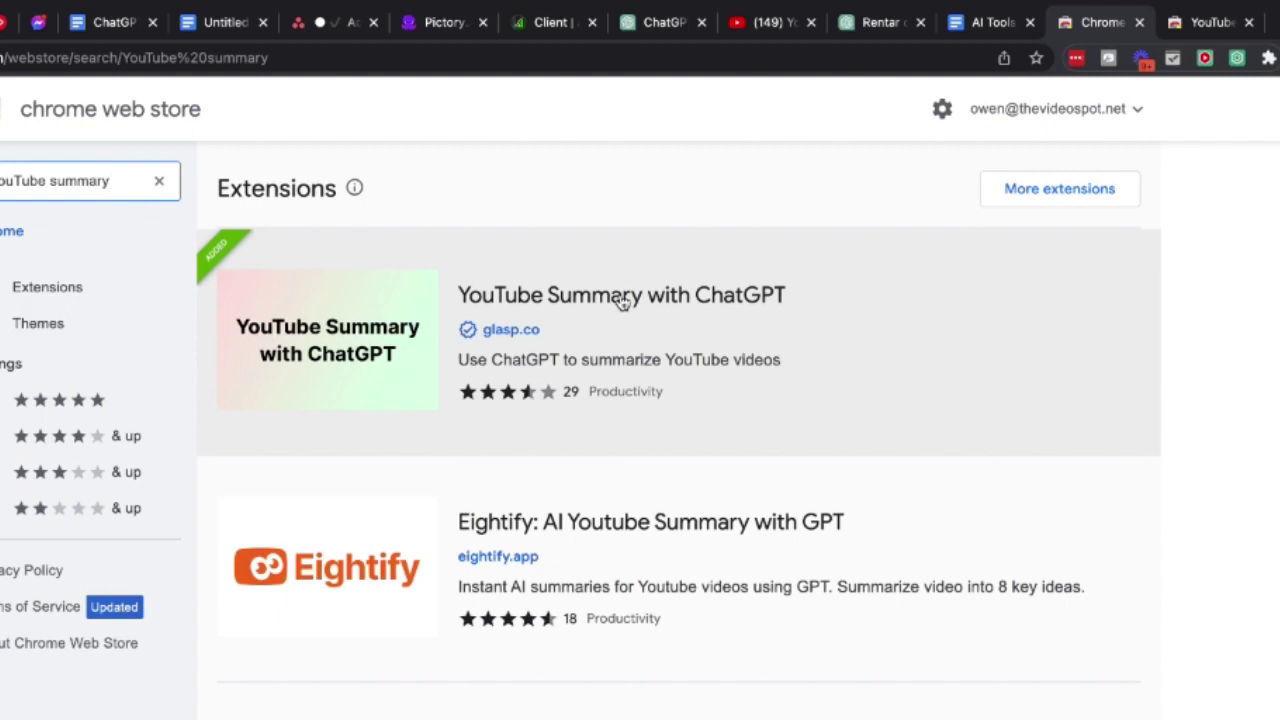
- Open the 'YouTube Summary with ChatGPT' result to view its extension details page
{"action": "left_click", "coordinate": [622, 302]}
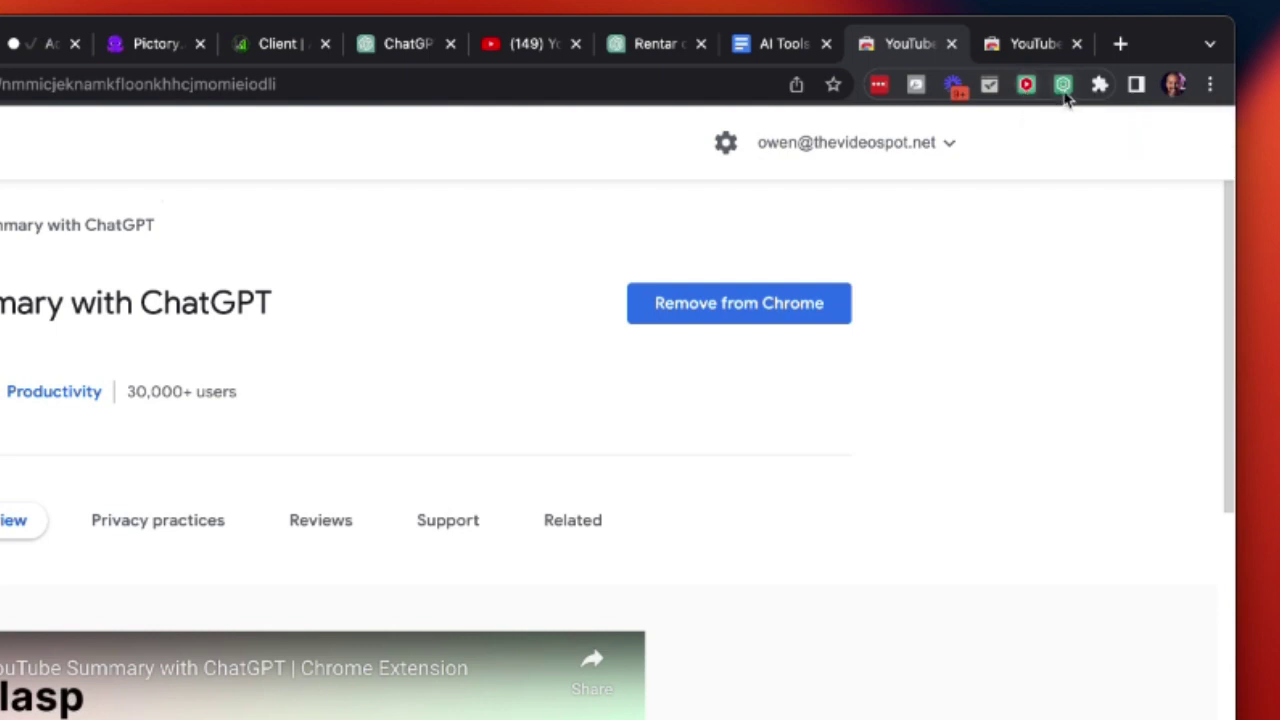
- Verify YouTube Summary with ChatGPT is pinned in the Extensions list, then return to YouTube home
{"action": "left_click", "coordinate": [1100, 86]}
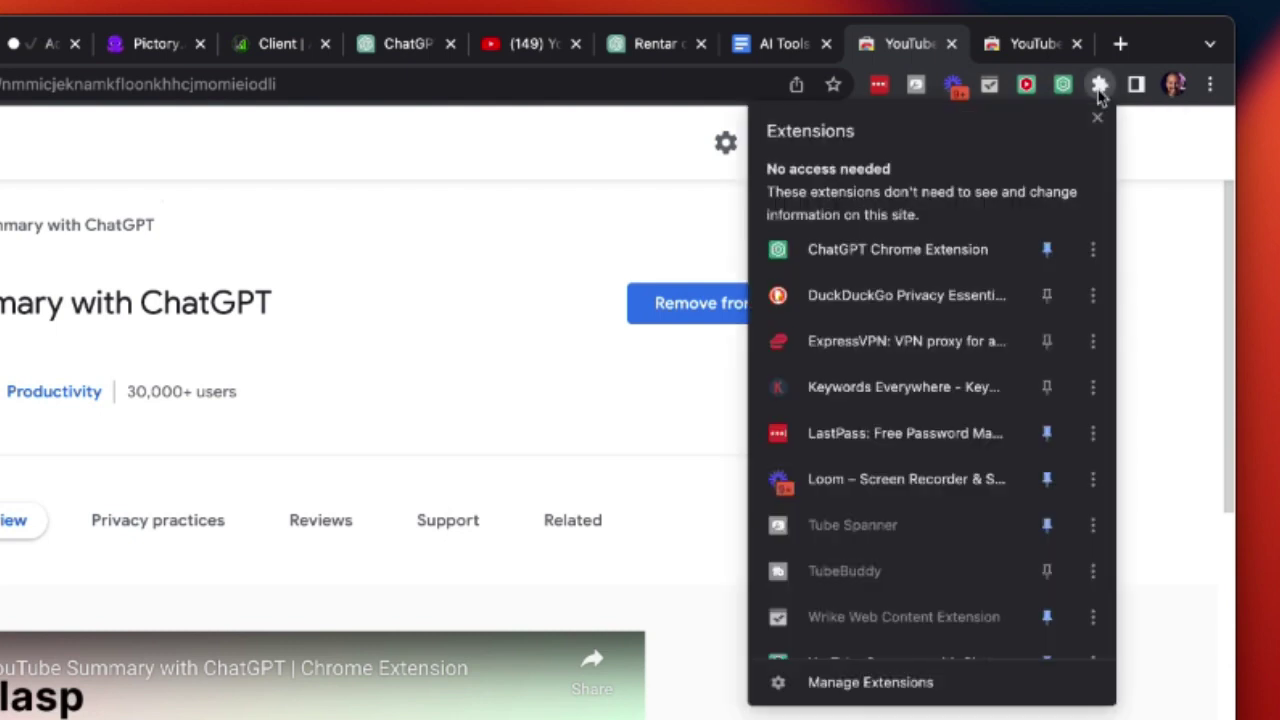
{"action": "scroll", "coordinate": [958, 355], "scroll_direction": "down", "scroll_amount": 2}
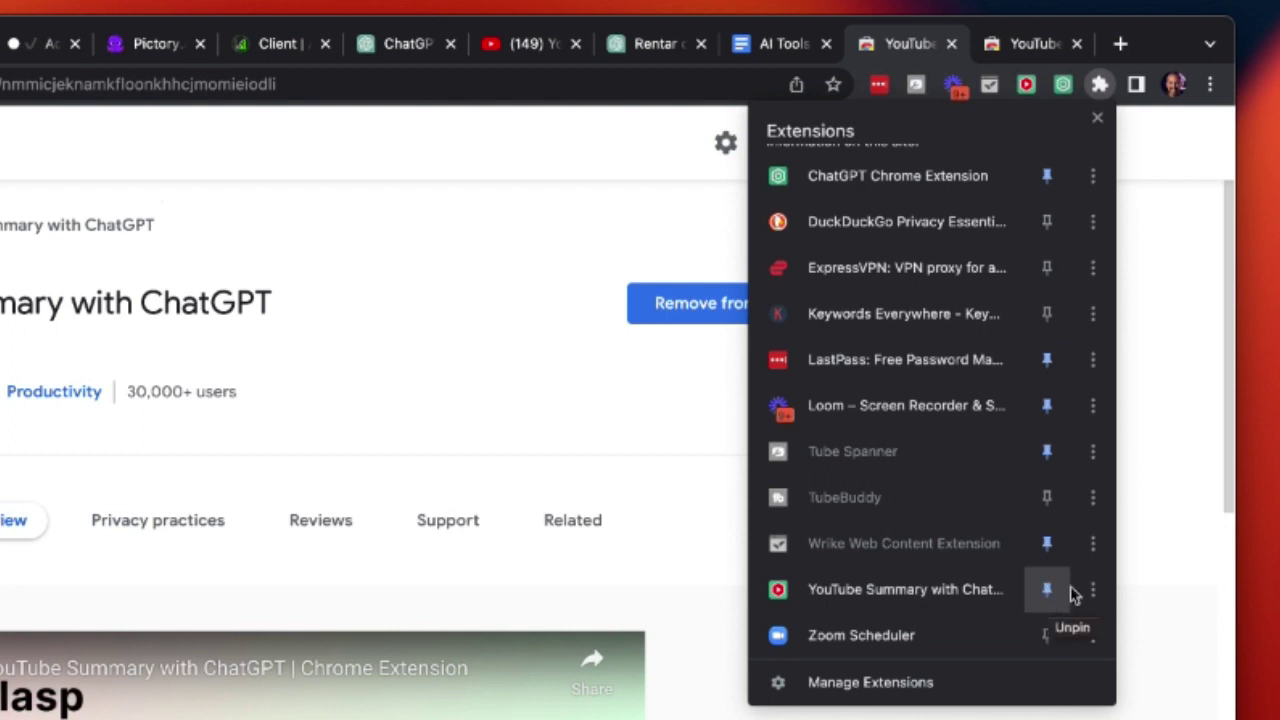
{"action": "left_click", "coordinate": [1152, 557]}
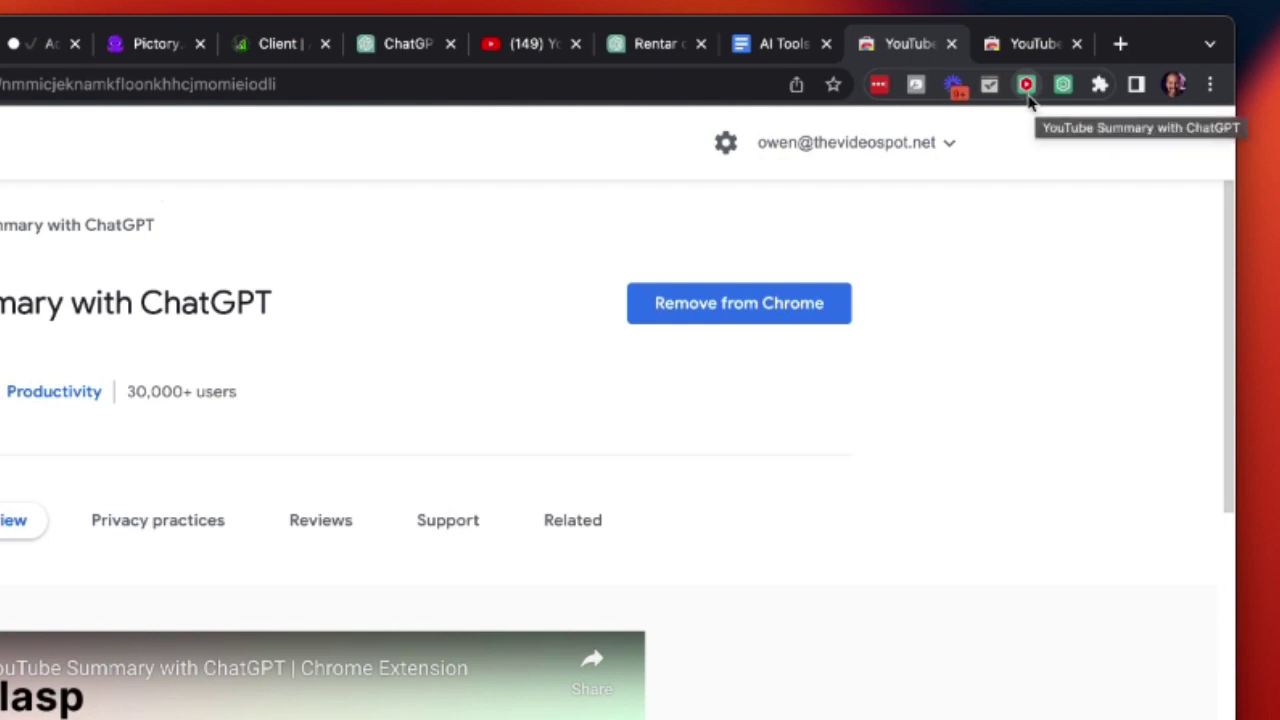
{"action": "left_click", "coordinate": [545, 43]}
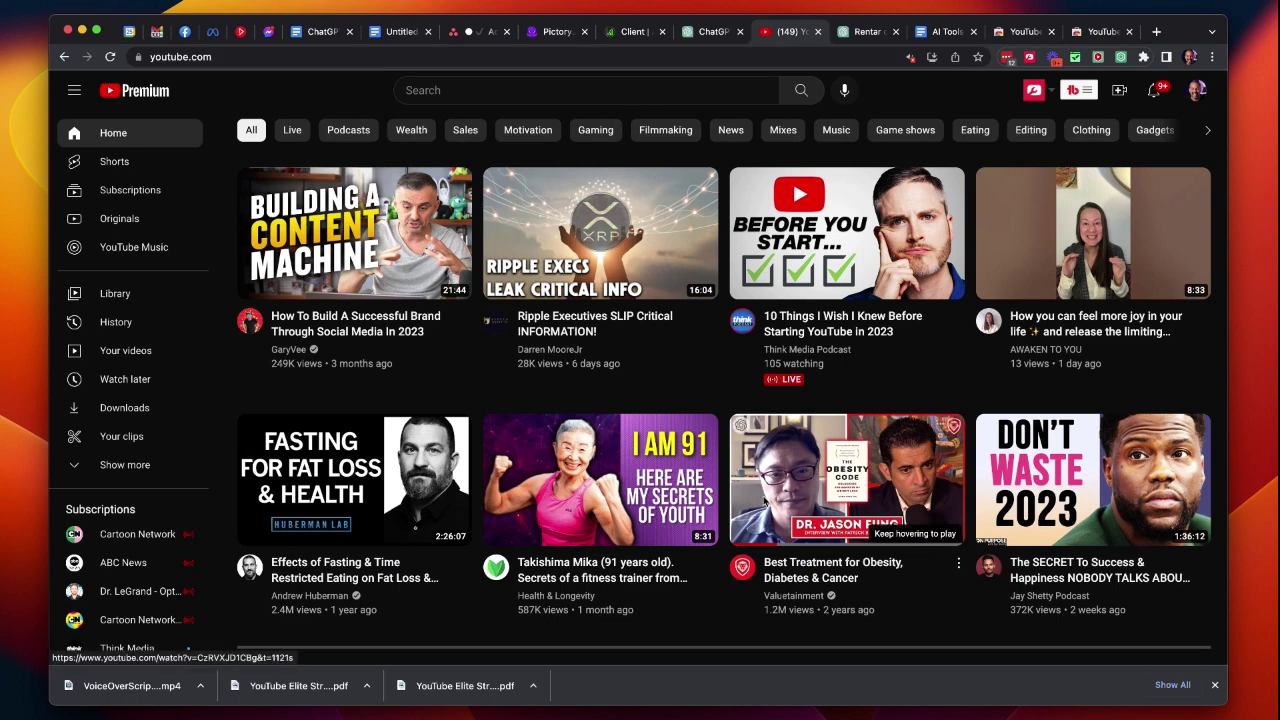
- Play 'How To Build A Successful Brand Through Social Media In 2023' from the home page and pause it
{"action": "mouse_move", "coordinate": [765, 503]}
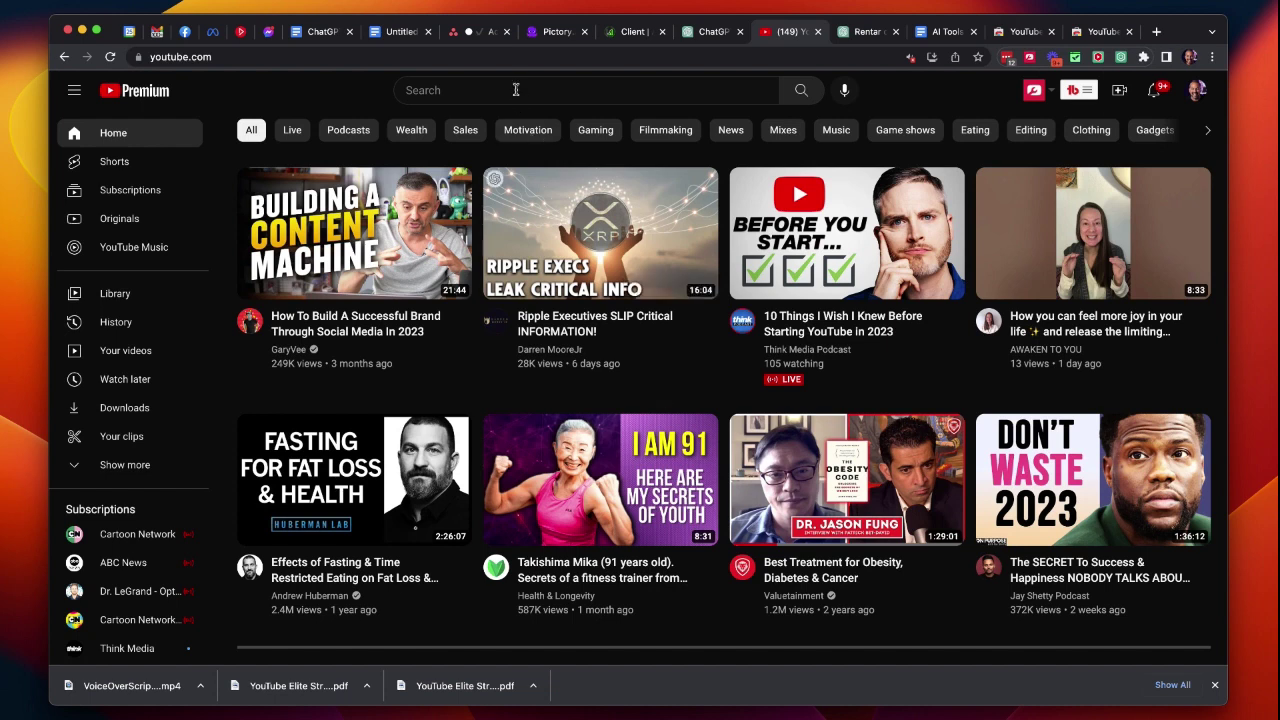
{"action": "left_click", "coordinate": [387, 257]}
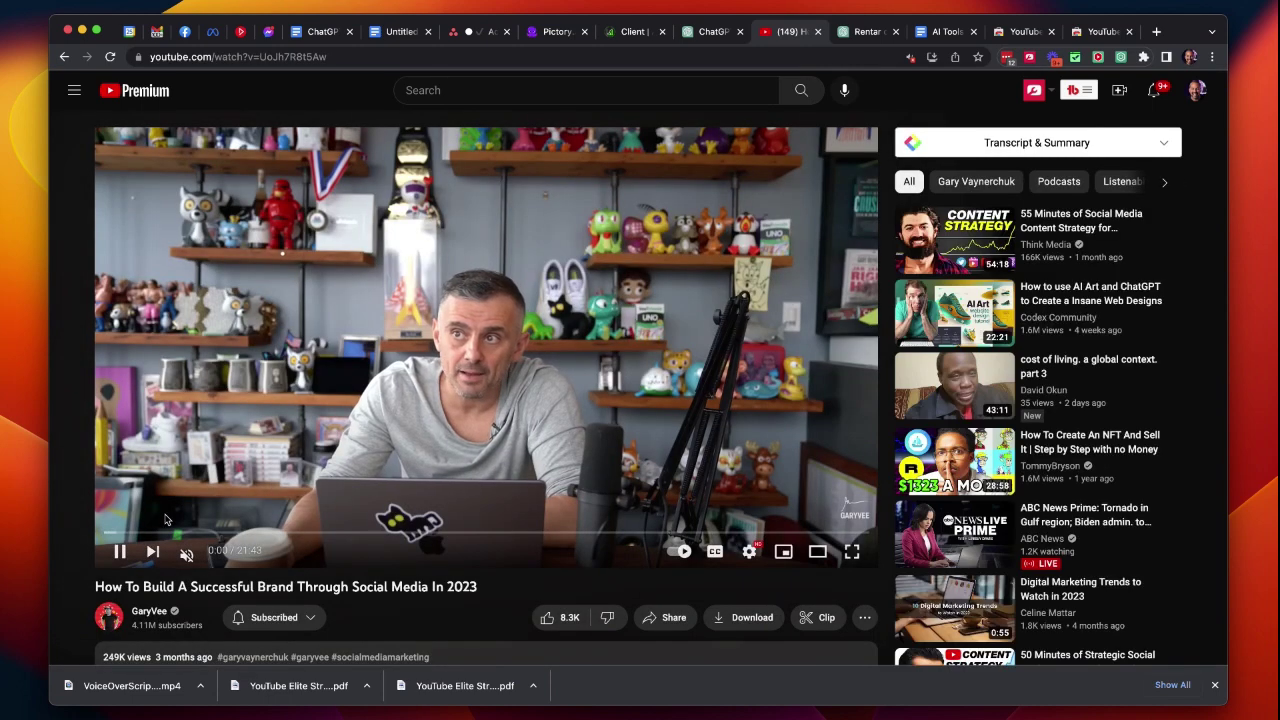
{"action": "left_click", "coordinate": [119, 560]}
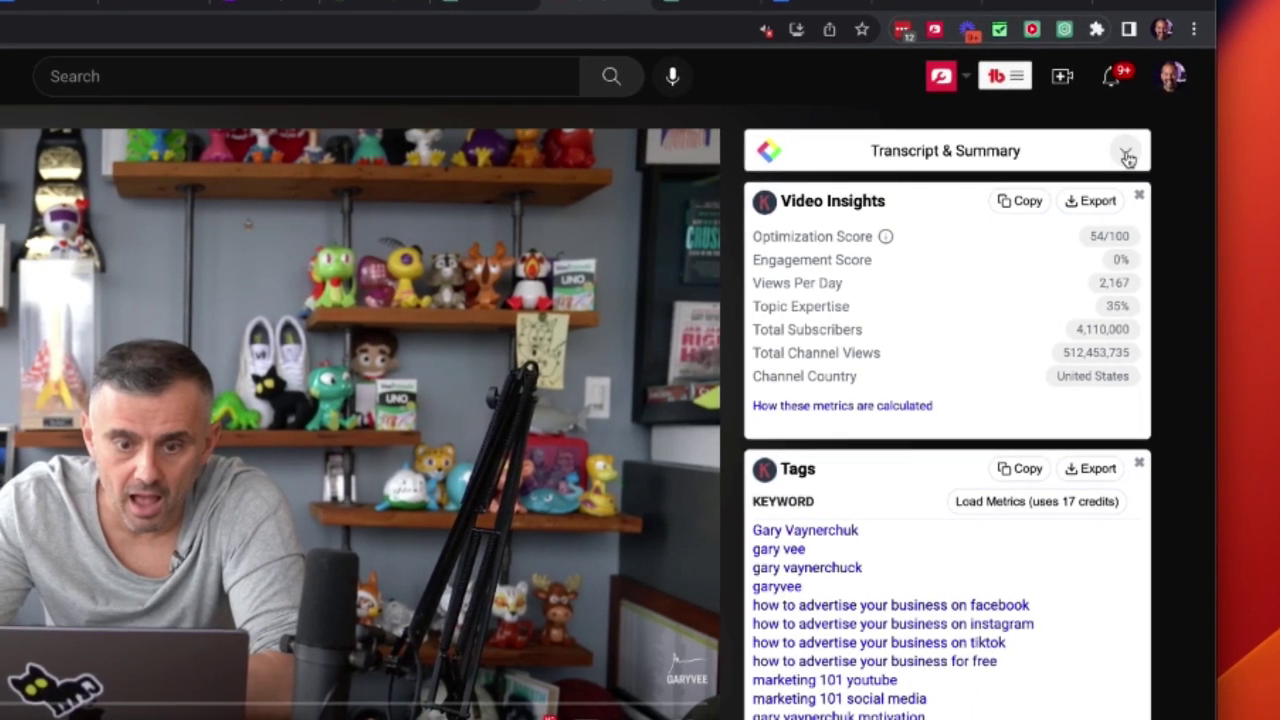
- Expand the Transcript & Summary panel, review the timestamped transcript, and copy it as plain text
{"action": "left_click", "coordinate": [1128, 155]}
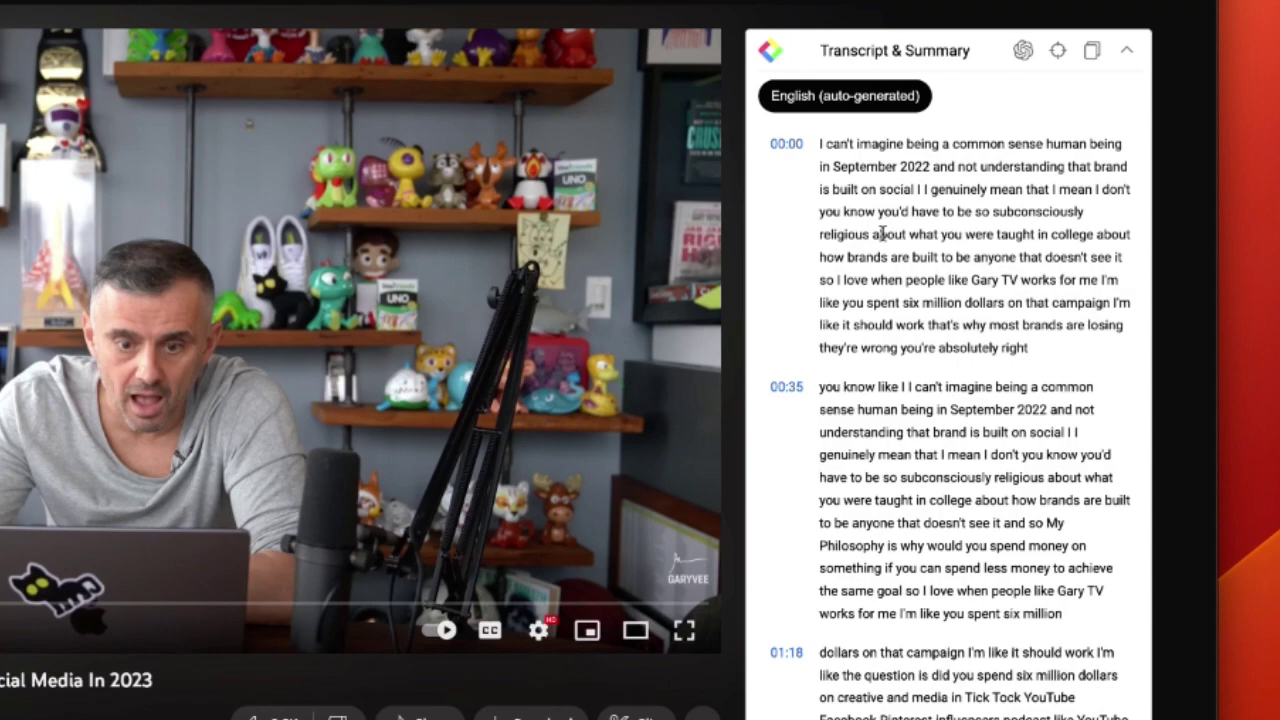
{"action": "scroll", "coordinate": [888, 248], "scroll_direction": "down", "scroll_amount": 5}
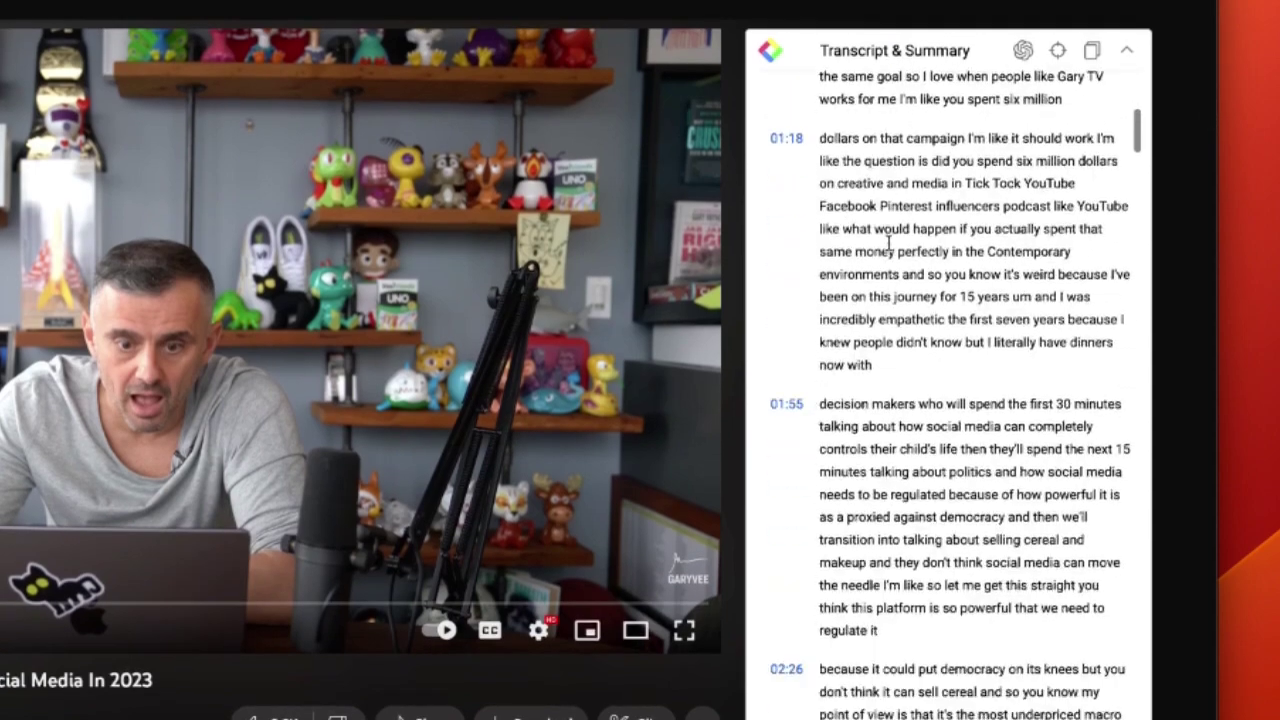
{"action": "scroll", "coordinate": [890, 250], "scroll_direction": "down", "scroll_amount": 20}
{"action": "scroll", "coordinate": [980, 108], "scroll_direction": "up", "scroll_amount": 20}
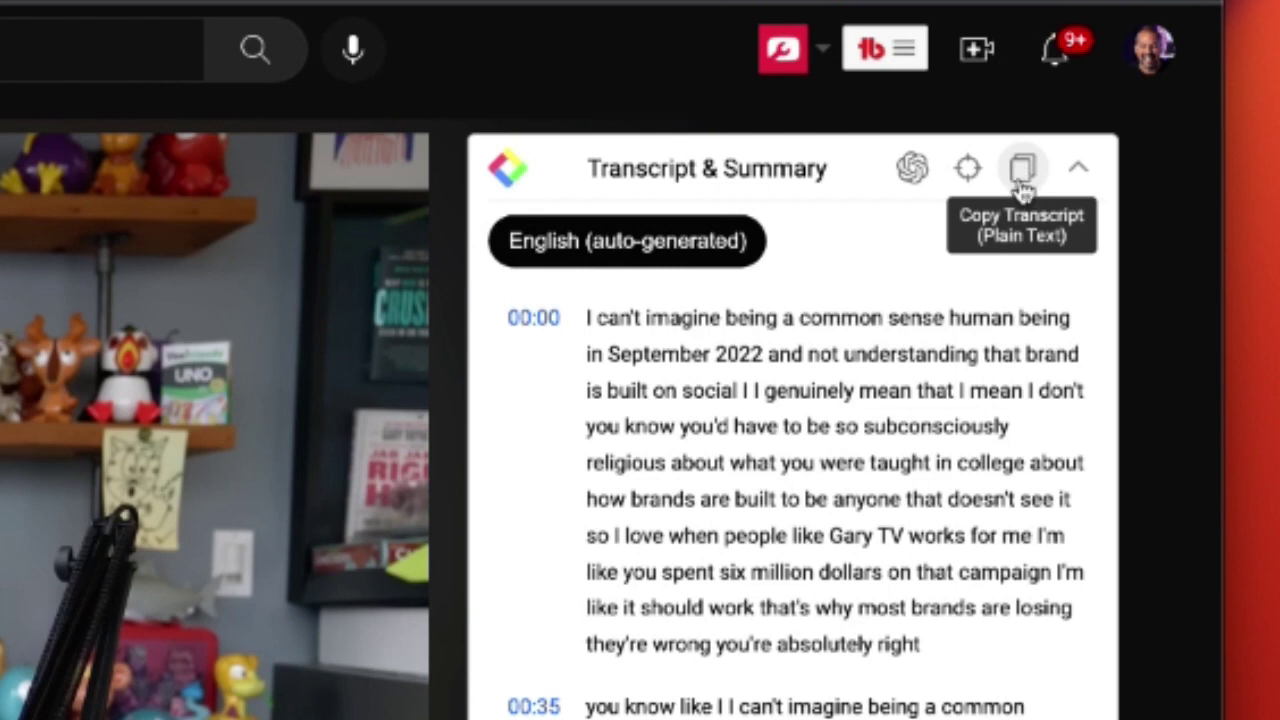
{"action": "left_click", "coordinate": [1022, 180]}
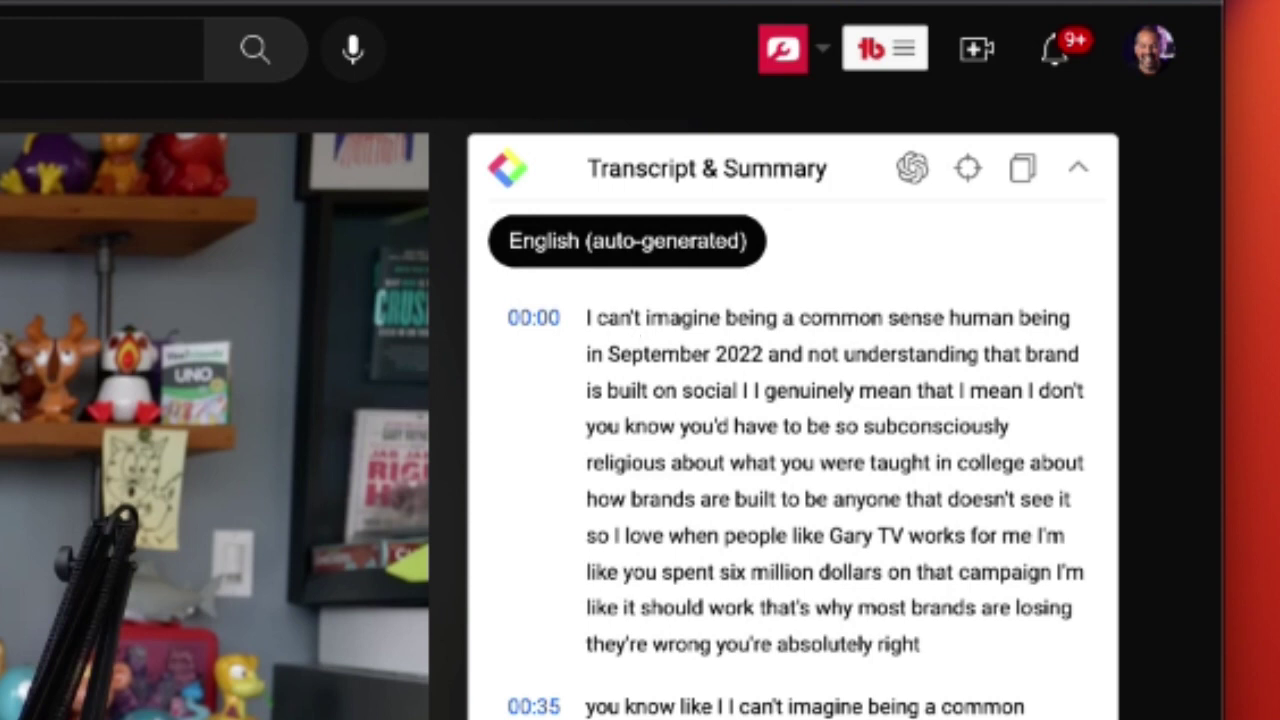
{"action": "left_click", "coordinate": [100, 49]}
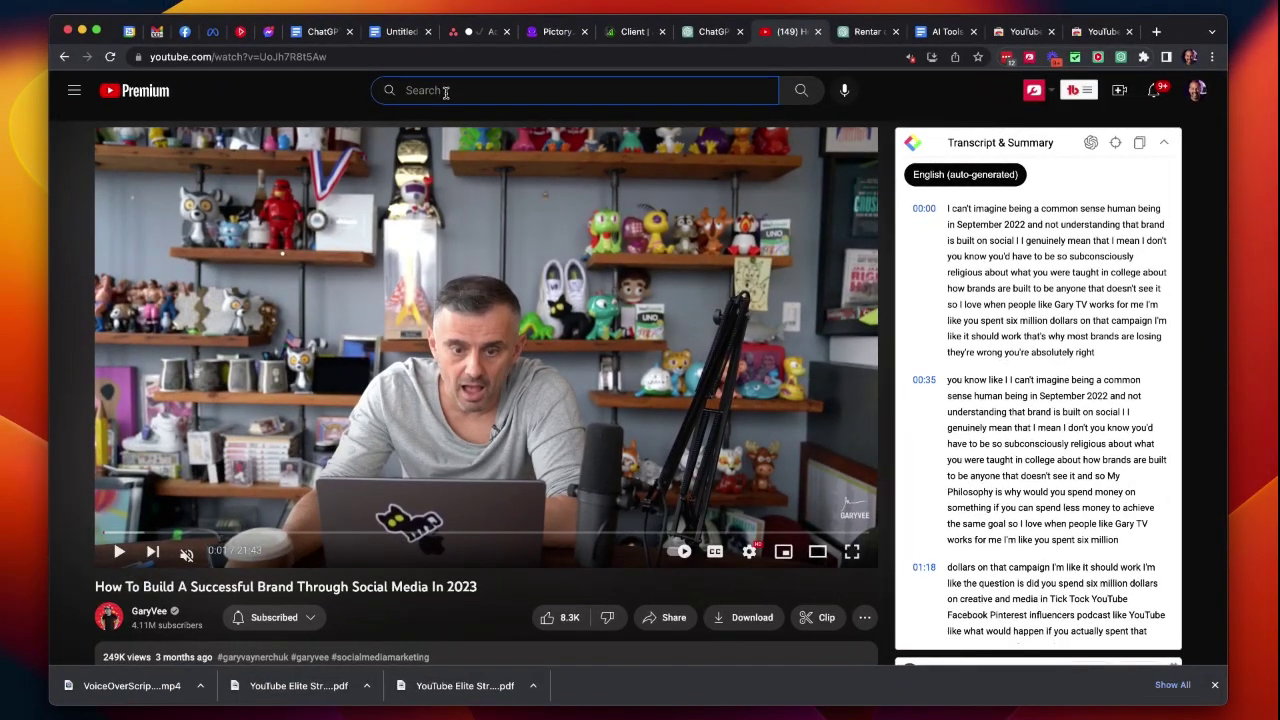
- Search YouTube for 'fasting and cancer cells' and open the 'Fasting Kills Cancer Cells' result
{"action": "type", "text": "fasting and cancer cells"}
{"action": "key", "text": "Return"}
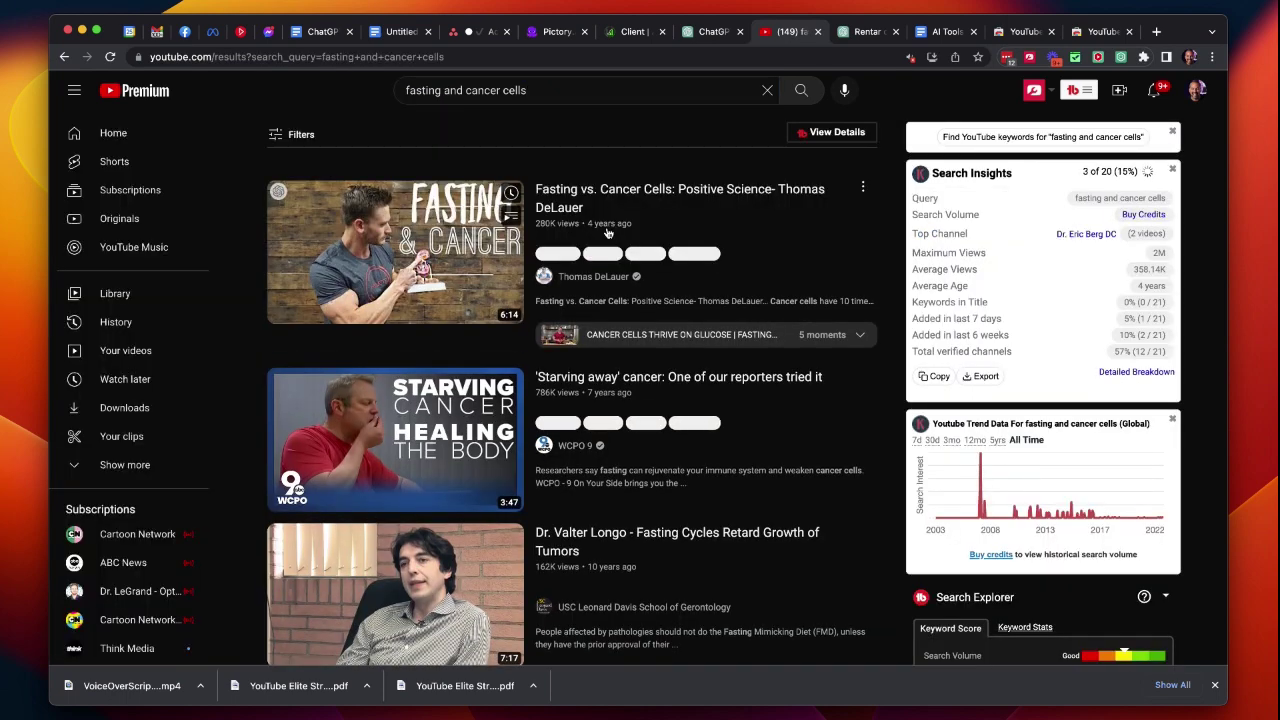
{"action": "scroll", "coordinate": [606, 232], "scroll_direction": "down", "scroll_amount": 10}
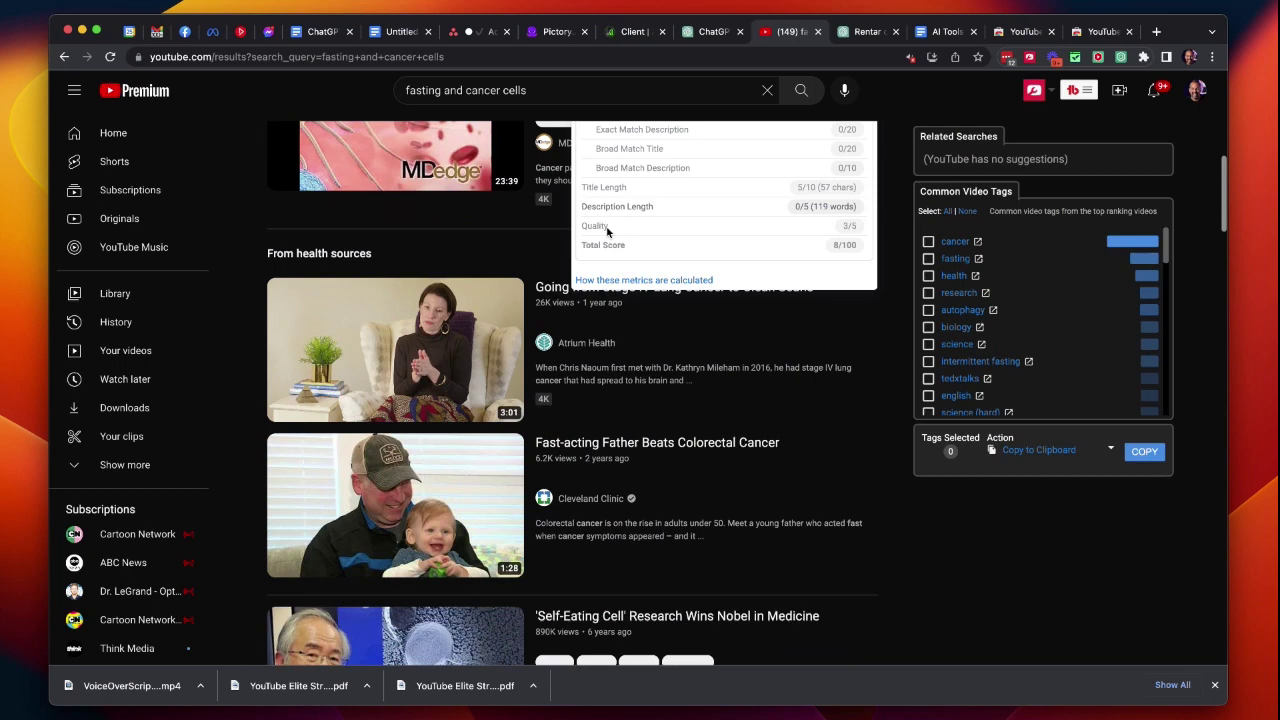
{"action": "scroll", "coordinate": [606, 232], "scroll_direction": "down", "scroll_amount": 5}
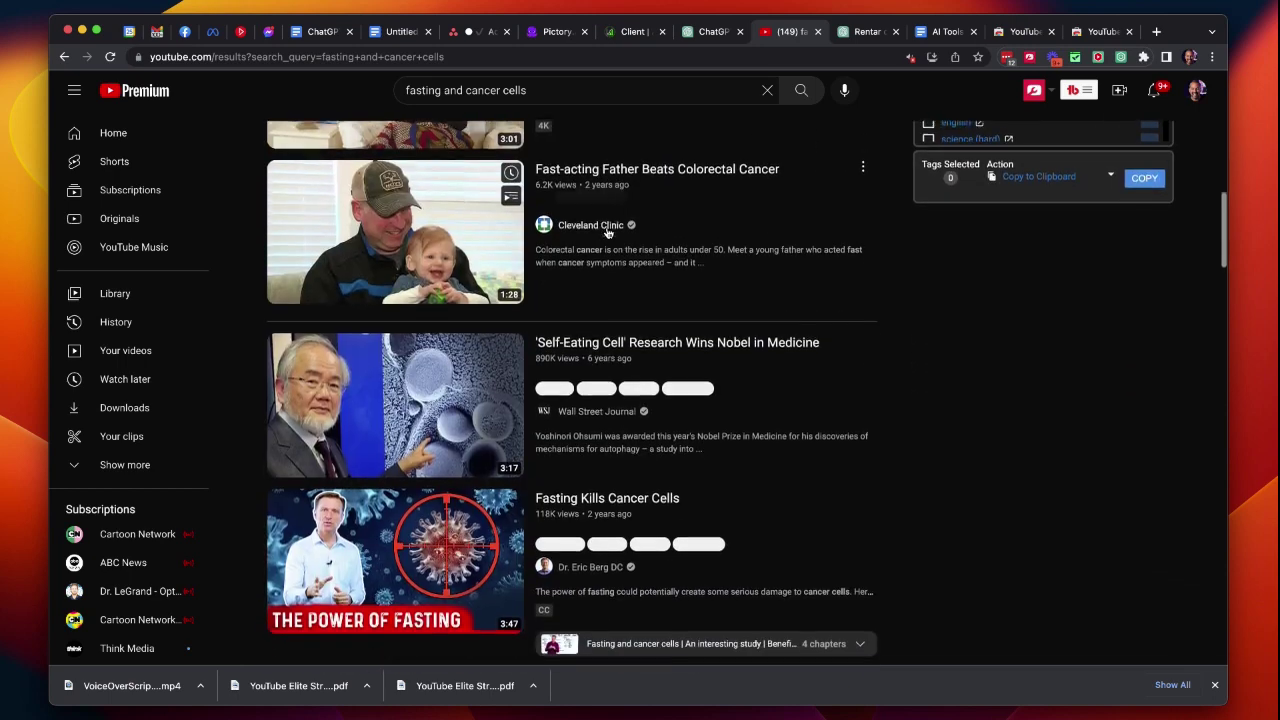
{"action": "scroll", "coordinate": [606, 232], "scroll_direction": "down", "scroll_amount": 1}
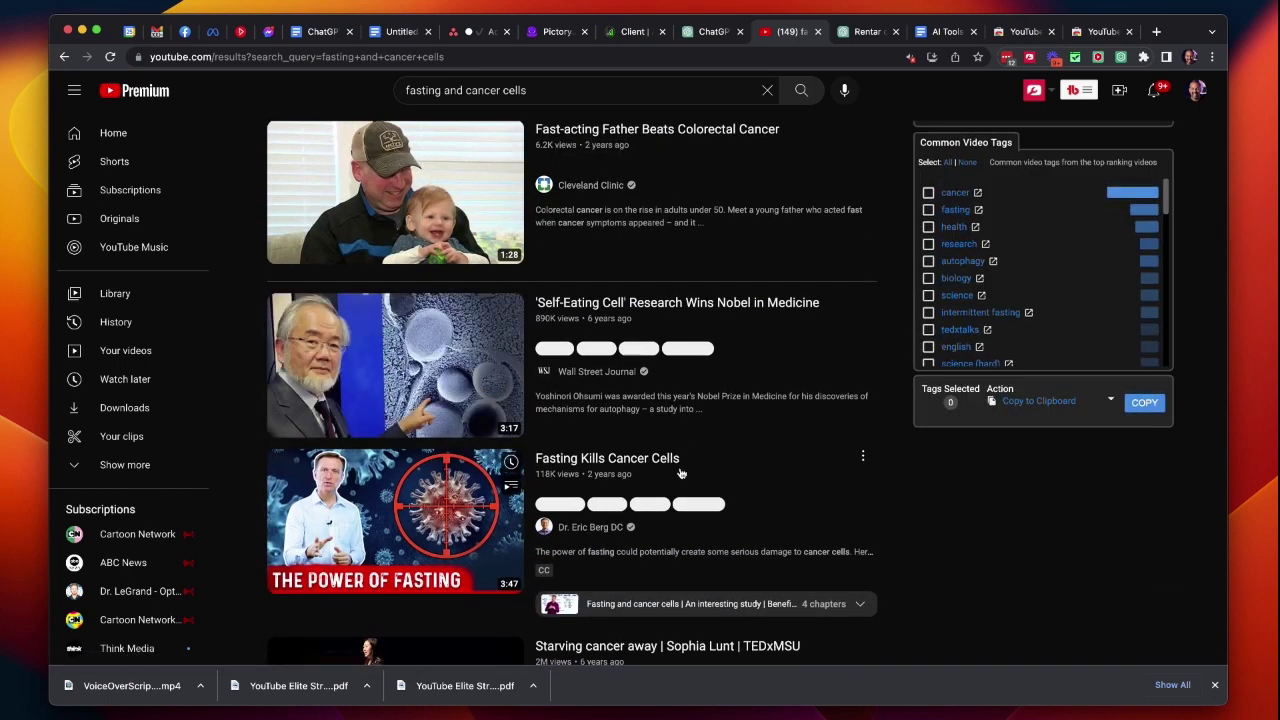
{"action": "scroll", "coordinate": [671, 475], "scroll_direction": "down", "scroll_amount": 1}
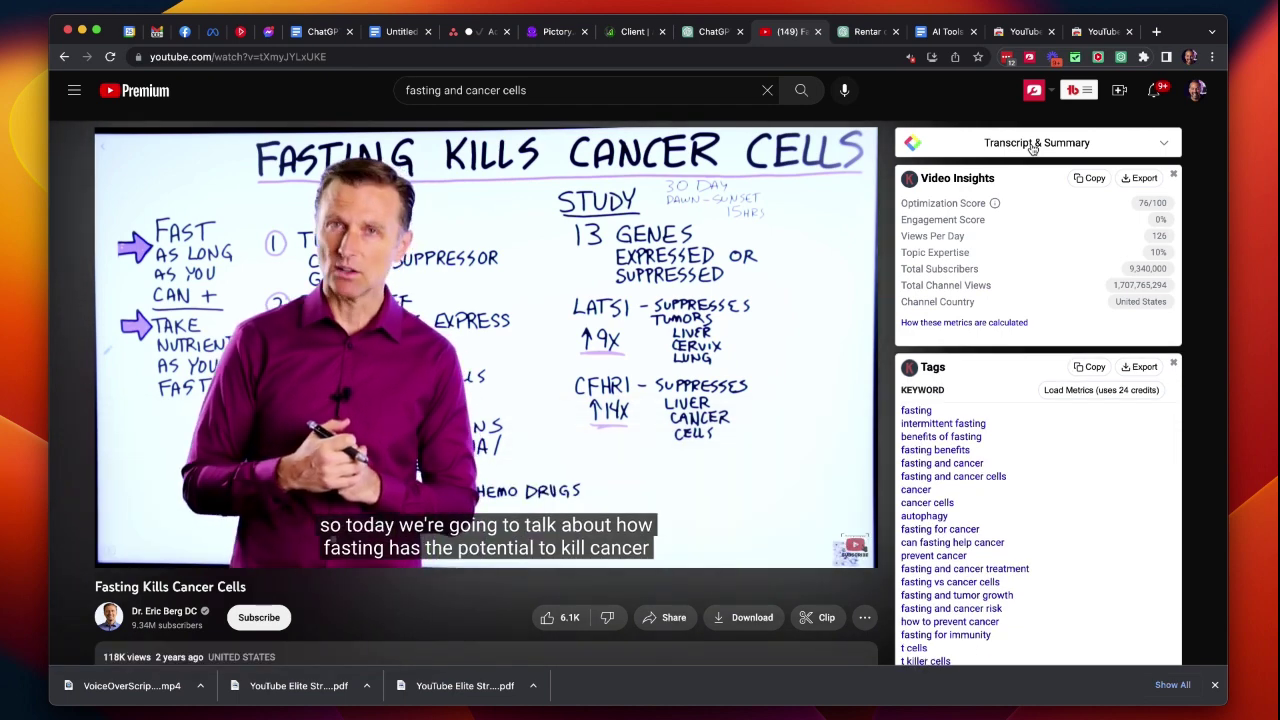
- Show the Fasting Kills Cancer Cells transcript, copy it as plain text, and switch to the untitled Google Doc
{"action": "left_click", "coordinate": [1033, 145]}
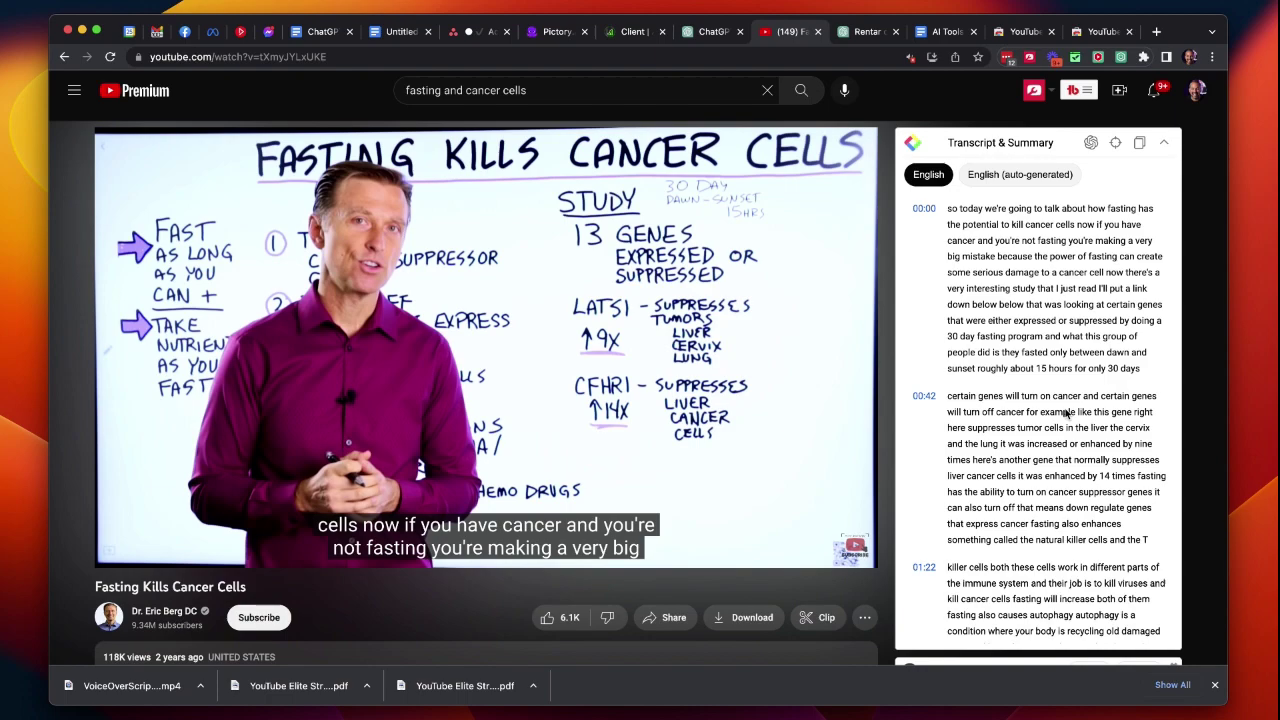
{"action": "scroll", "coordinate": [1066, 413], "scroll_direction": "down", "scroll_amount": 10}
{"action": "scroll", "coordinate": [1065, 410], "scroll_direction": "up", "scroll_amount": 10}
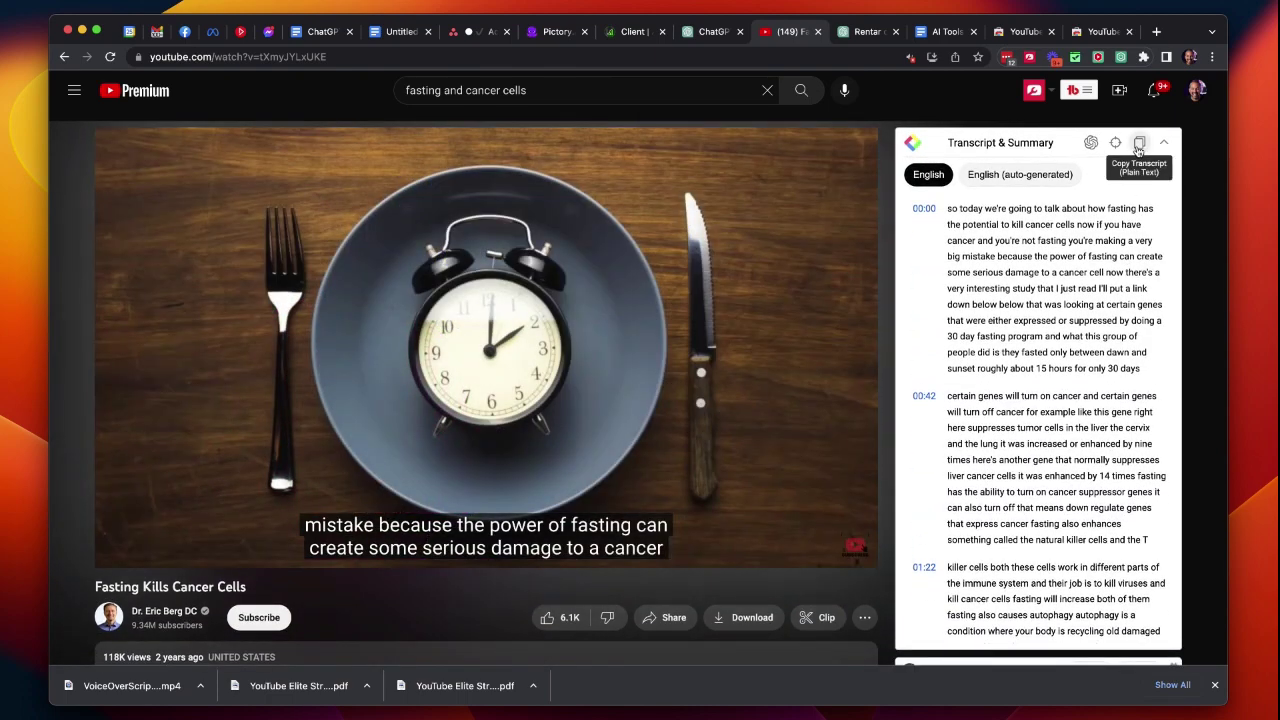
{"action": "left_click", "coordinate": [1139, 145]}
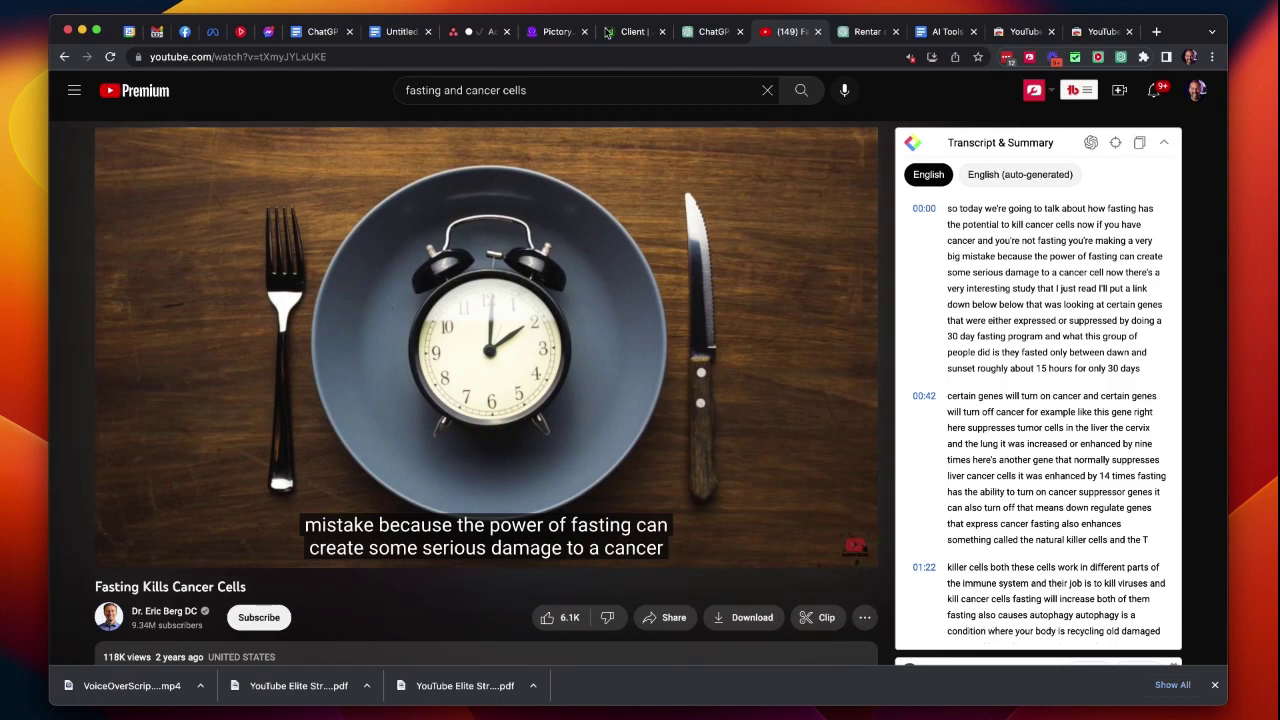
{"action": "left_click", "coordinate": [400, 31]}
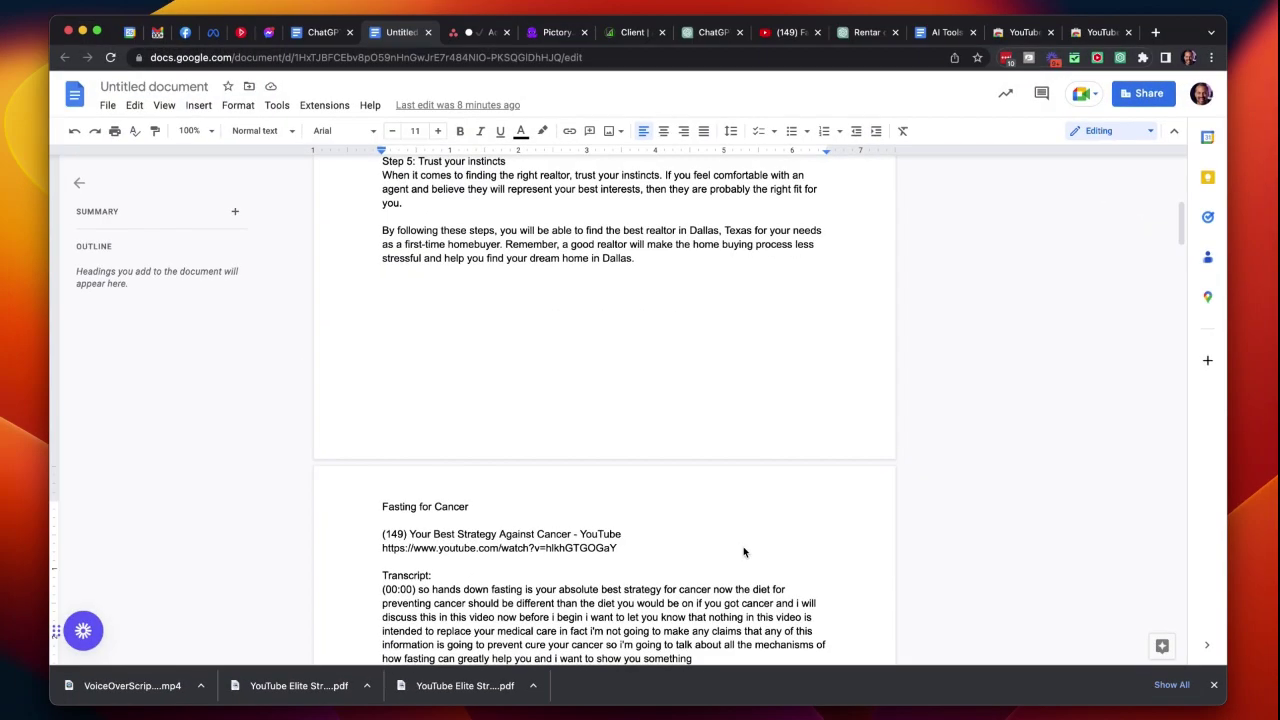
- Scroll the Doc down to the Fasting for Cancer transcript, then go back to the Fasting Kills Cancer Cells video
{"action": "scroll", "coordinate": [743, 546], "scroll_direction": "down", "scroll_amount": 5}
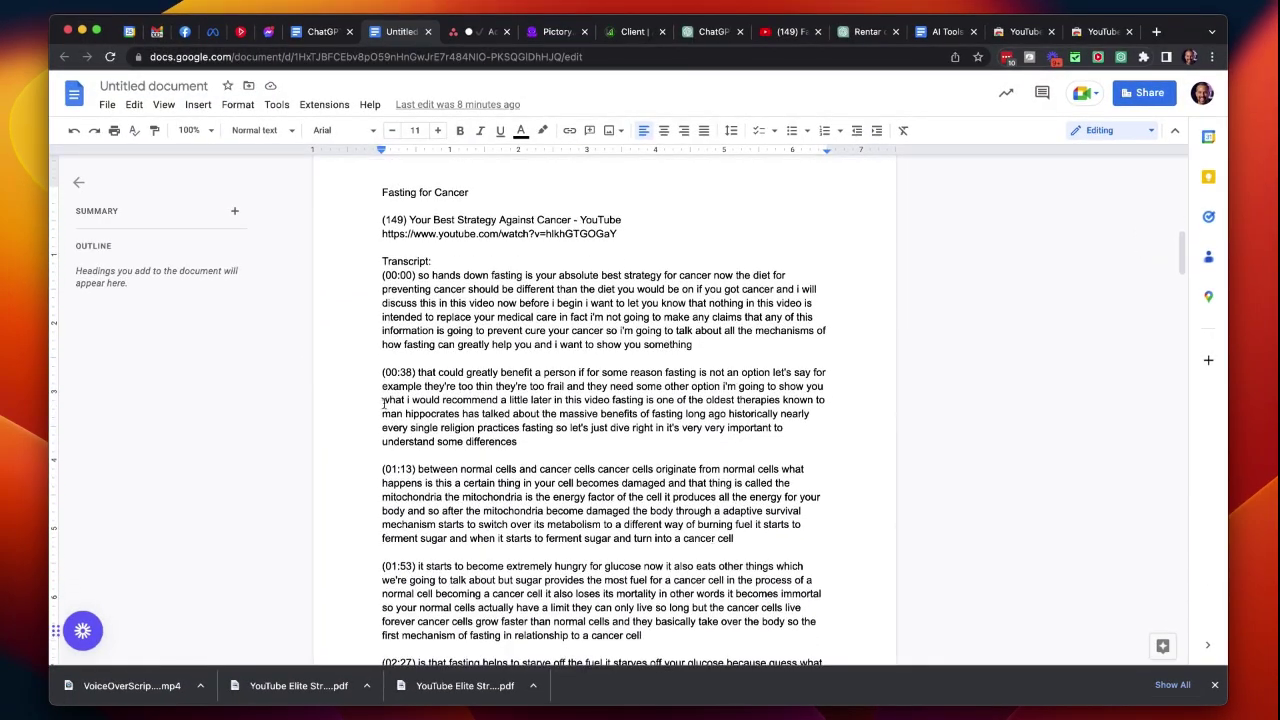
{"action": "left_click", "coordinate": [788, 32]}
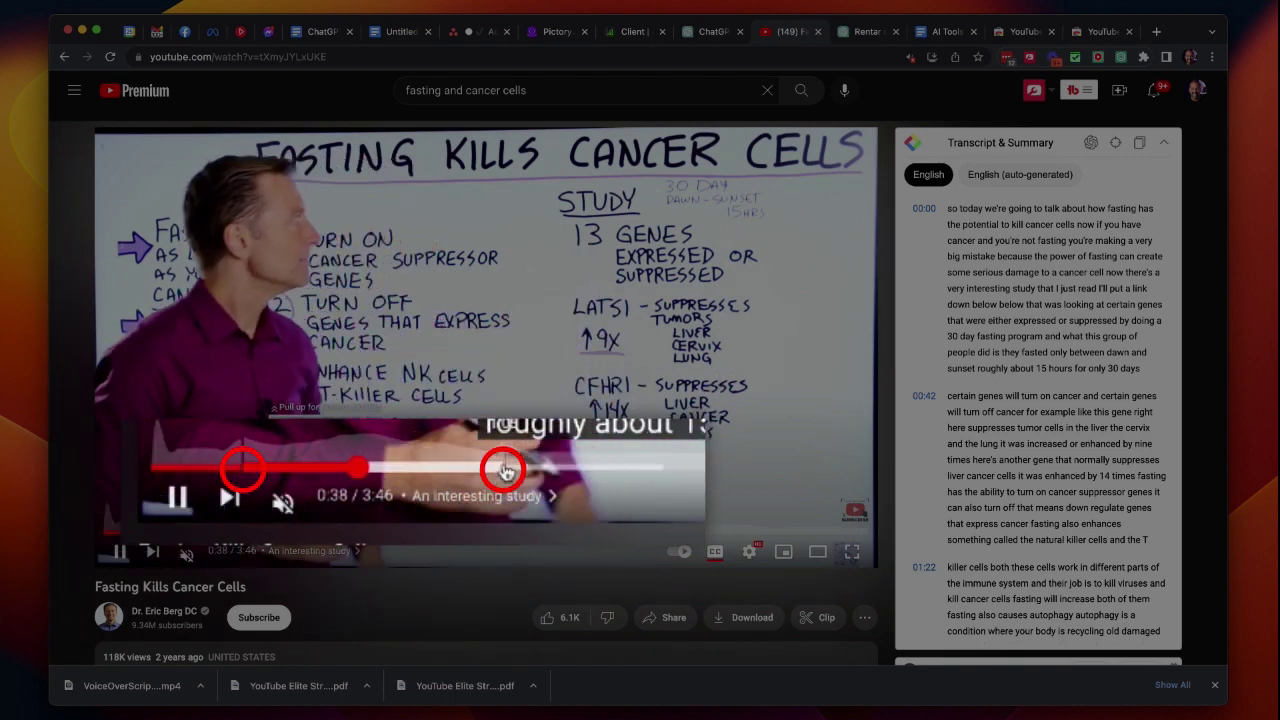
- Jump the video to the 1:06 Benefits of fasting chapter and copy the transcript passage from 01:22
{"action": "scroll", "coordinate": [255, 453], "scroll_direction": "down", "scroll_amount": 5}
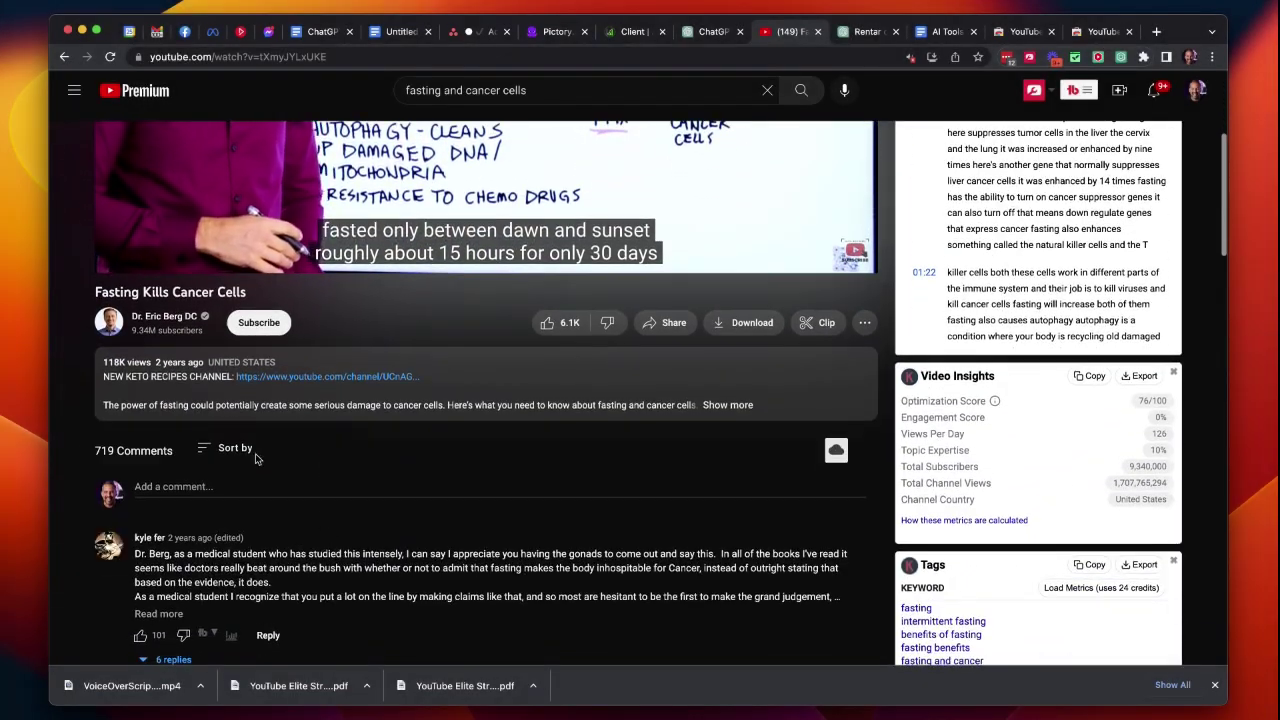
{"action": "left_click", "coordinate": [644, 418]}
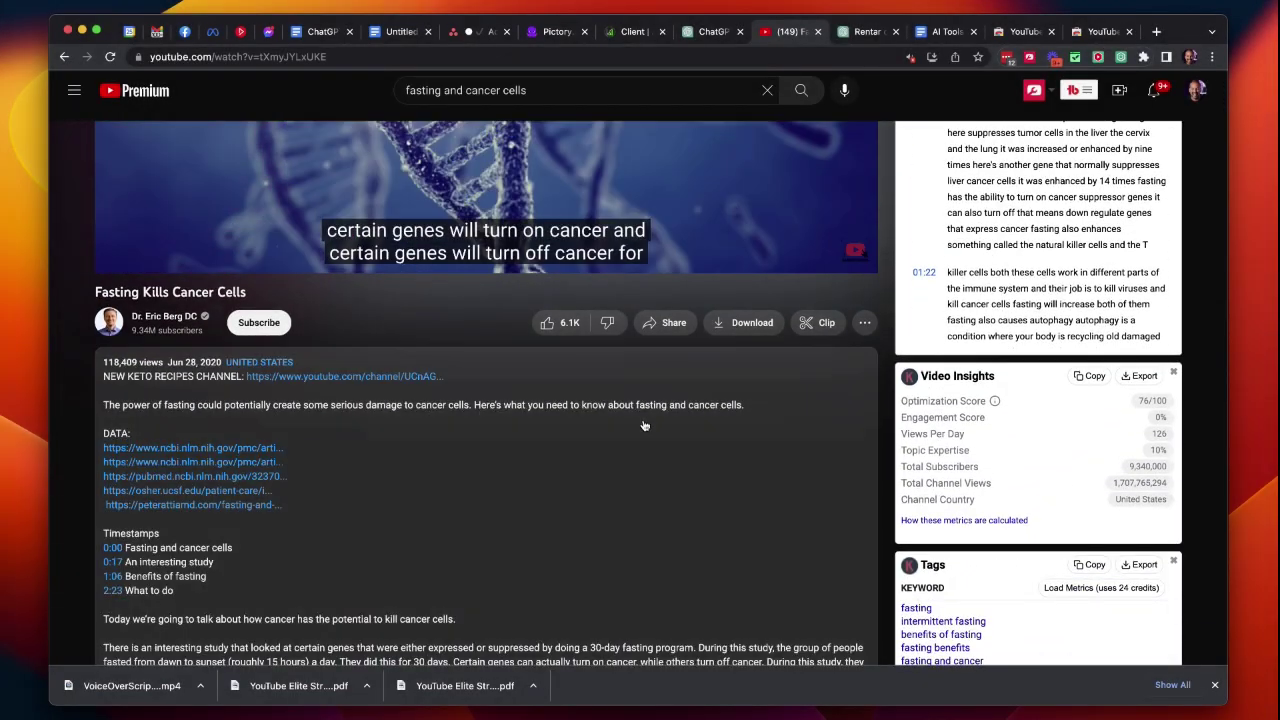
{"action": "scroll", "coordinate": [449, 475], "scroll_direction": "down", "scroll_amount": 2}
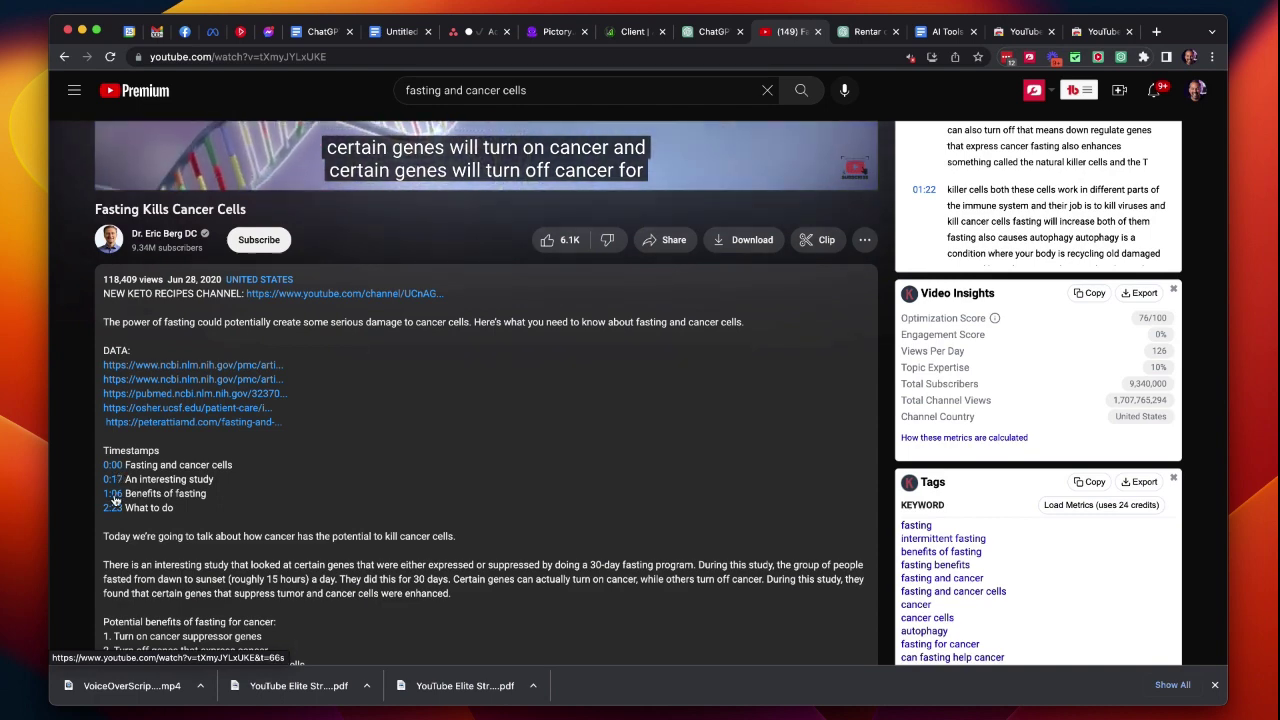
{"action": "left_click", "coordinate": [113, 495]}
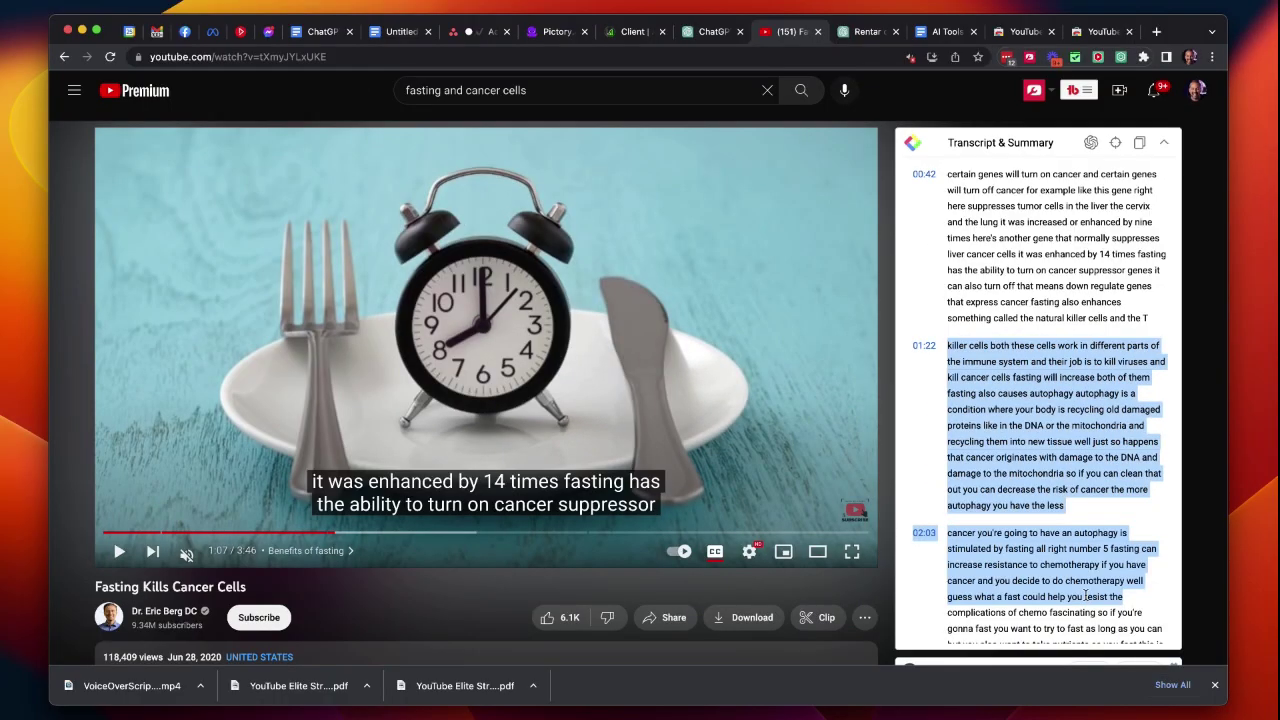
{"action": "right_click", "coordinate": [1005, 423]}
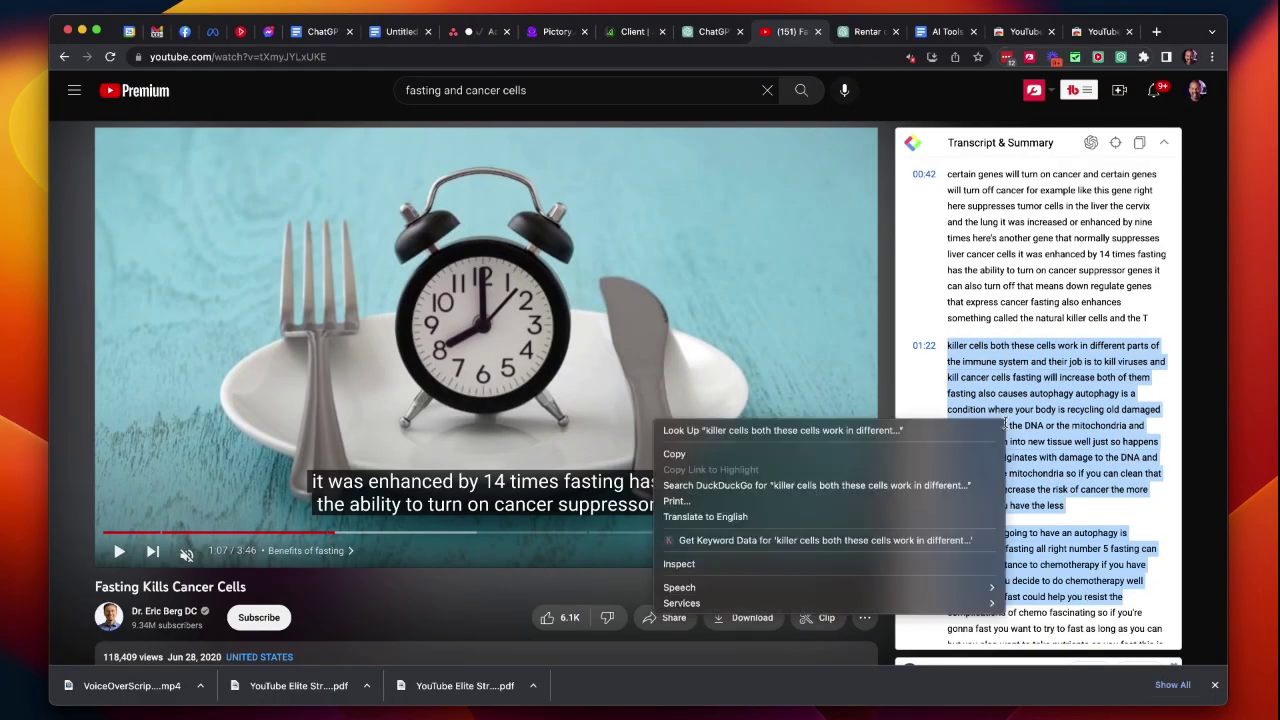
{"action": "left_click", "coordinate": [892, 455]}
{"action": "left_click", "coordinate": [400, 31]}
{"action": "right_click", "coordinate": [388, 302]}
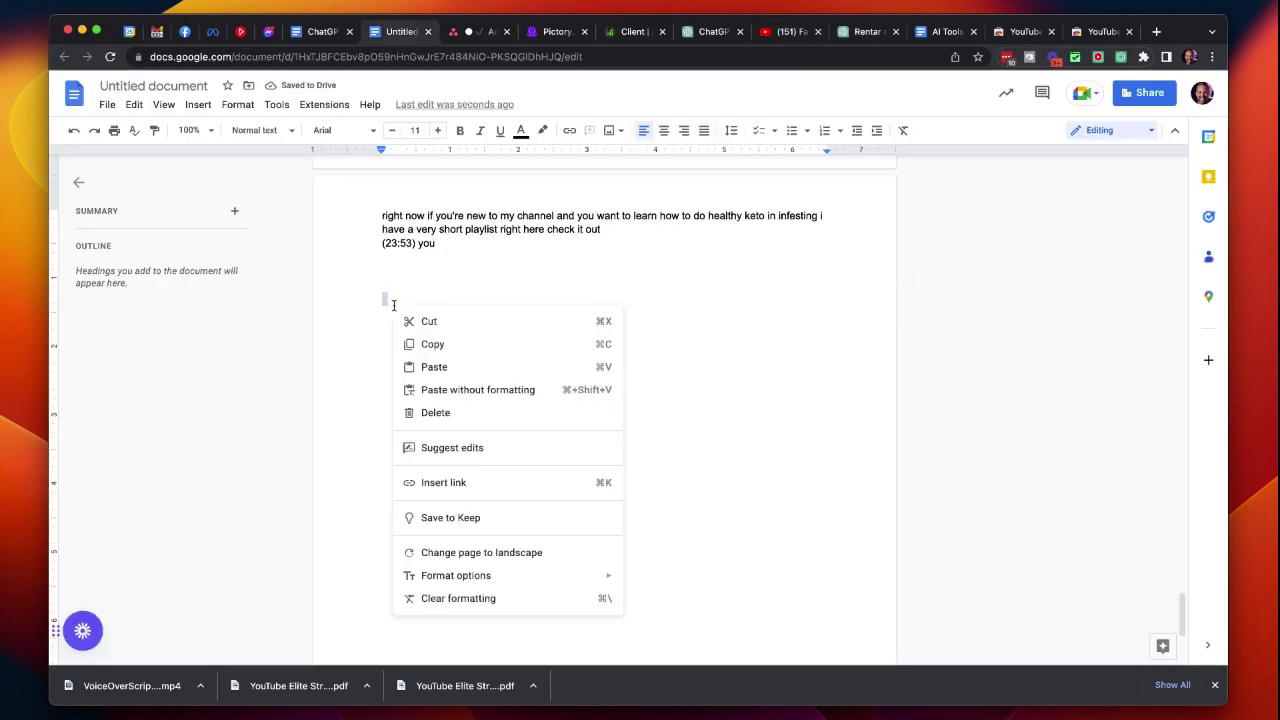
{"action": "left_click", "coordinate": [420, 370]}
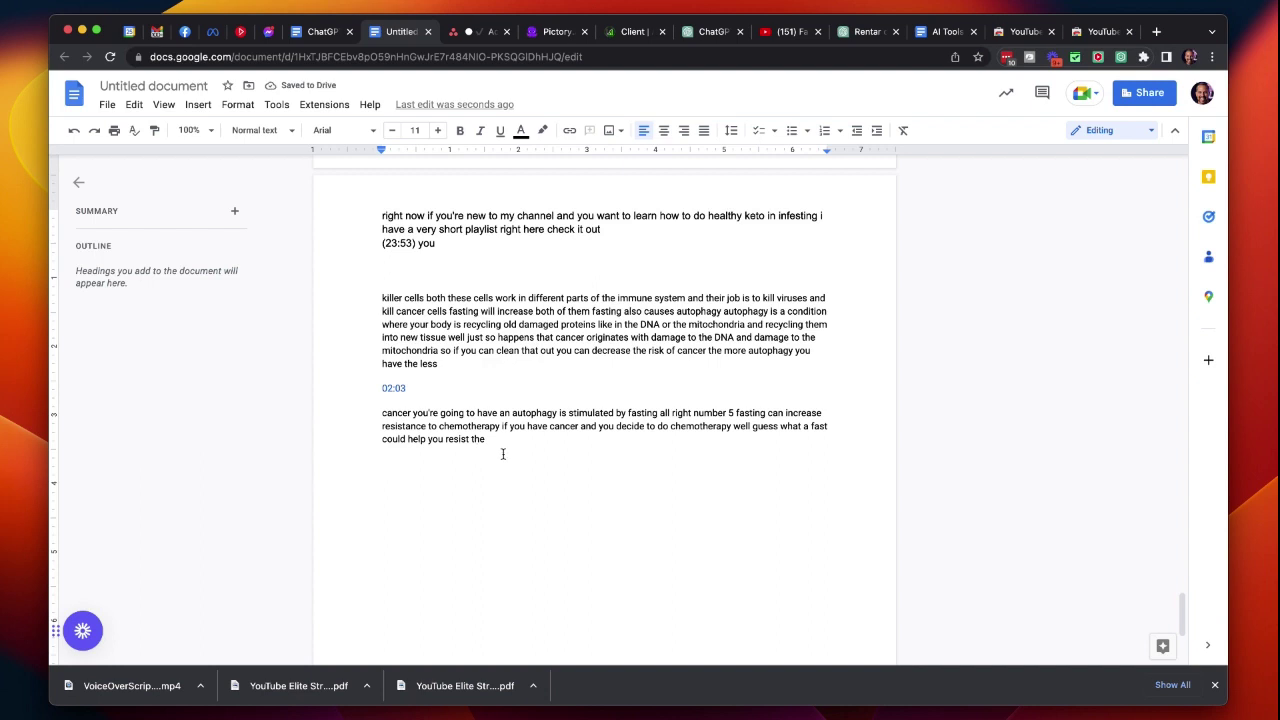
{"action": "left_click_drag", "start_coordinate": [503, 454], "coordinate": [392, 295]}
{"action": "key", "text": "BackSpace"}
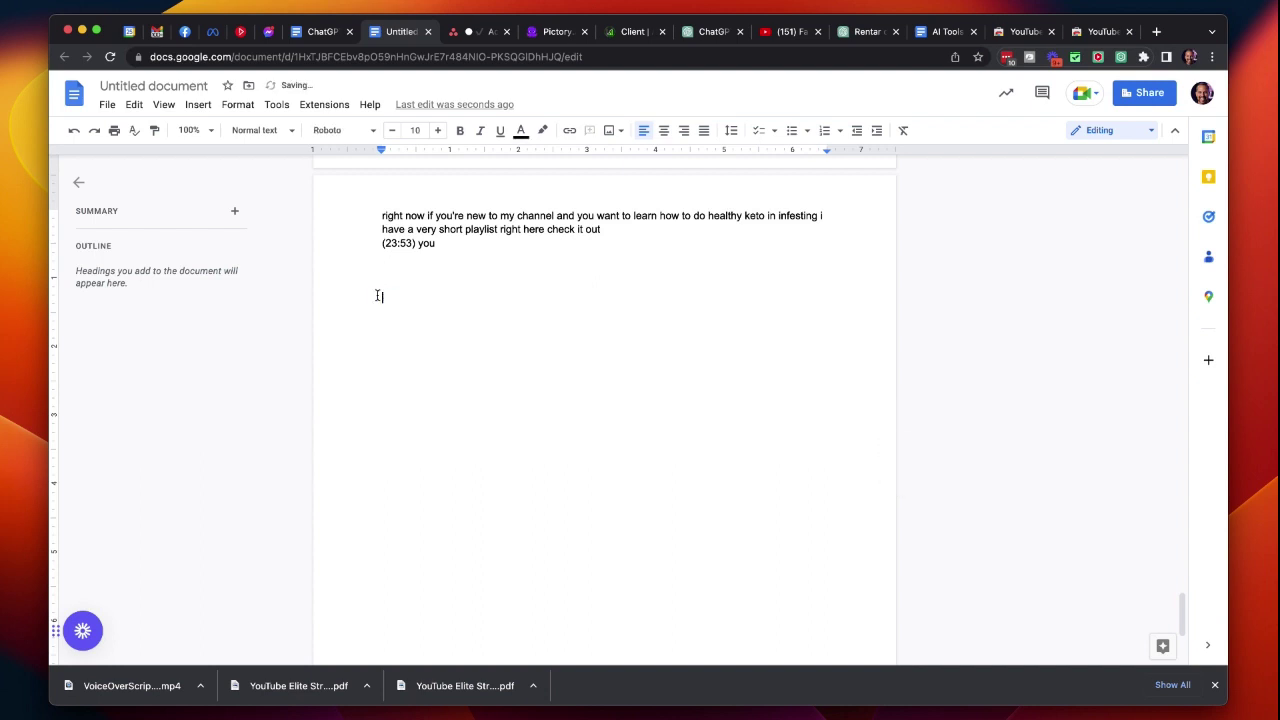
- Send the Fasting Kills Cancer Cells video's transcript to ChatGPT with View AI Summary
{"action": "left_click", "coordinate": [790, 33]}
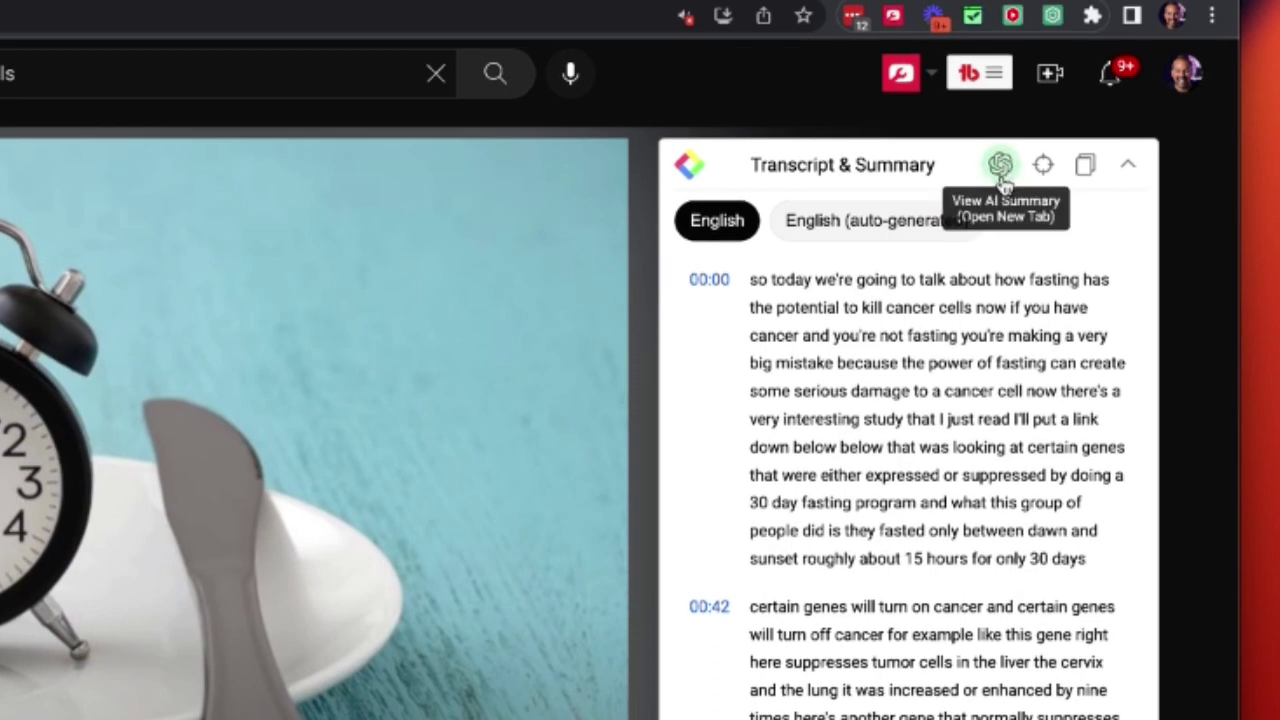
{"action": "left_click", "coordinate": [1001, 168]}
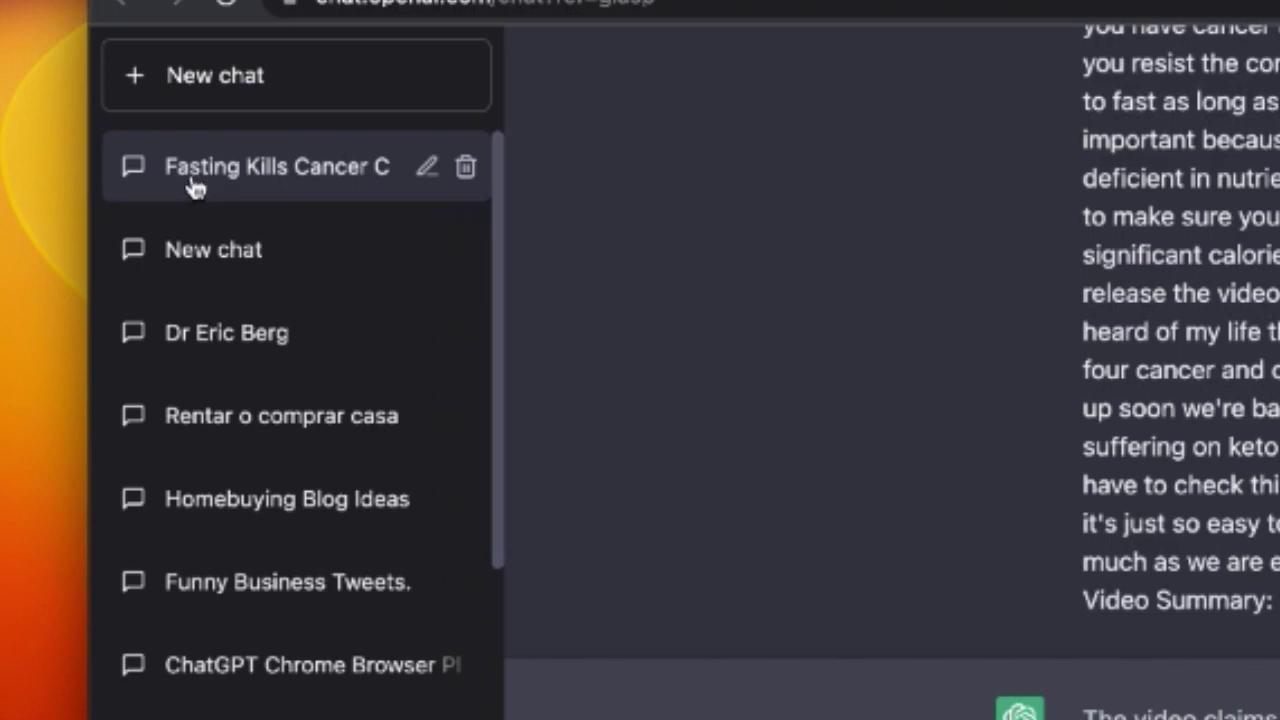
- Ask ChatGPT for another video summary in easy-to-read bullet points that work like a training manual
{"action": "type", "text": "Write me abo"}
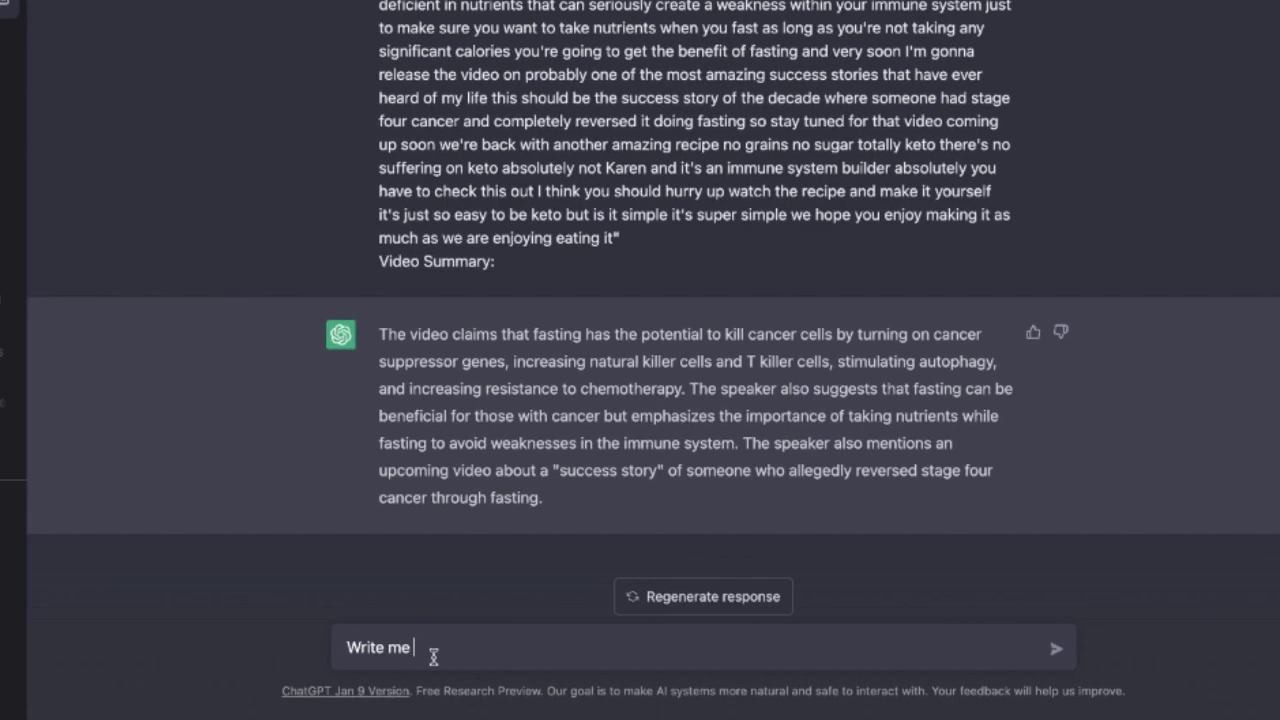
{"action": "key", "text": "BackSpace"}
{"action": "key", "text": "BackSpace"}
{"action": "type", "text": "nother s"}
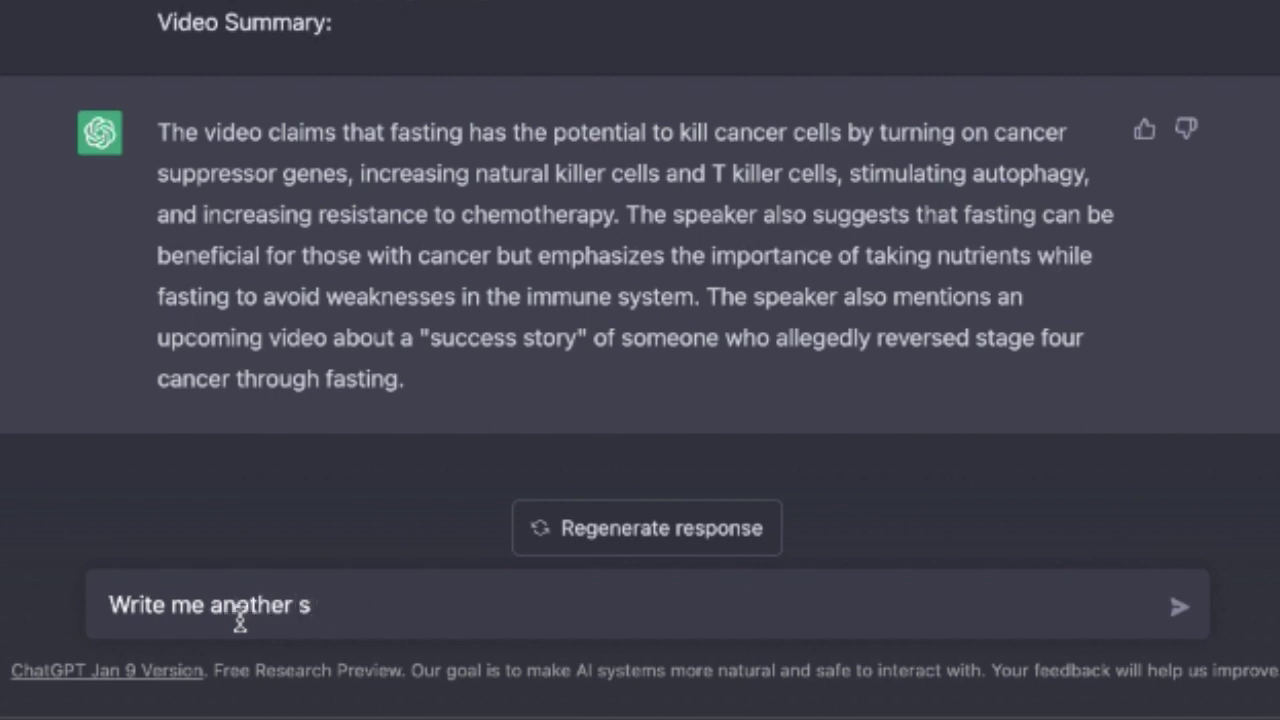
{"action": "type", "text": "ummaruy"}
{"action": "key", "text": "BackSpace"}
{"action": "key", "text": "BackSpace"}
{"action": "key", "text": "BackSpace"}
{"action": "type", "text": "y of thi"}
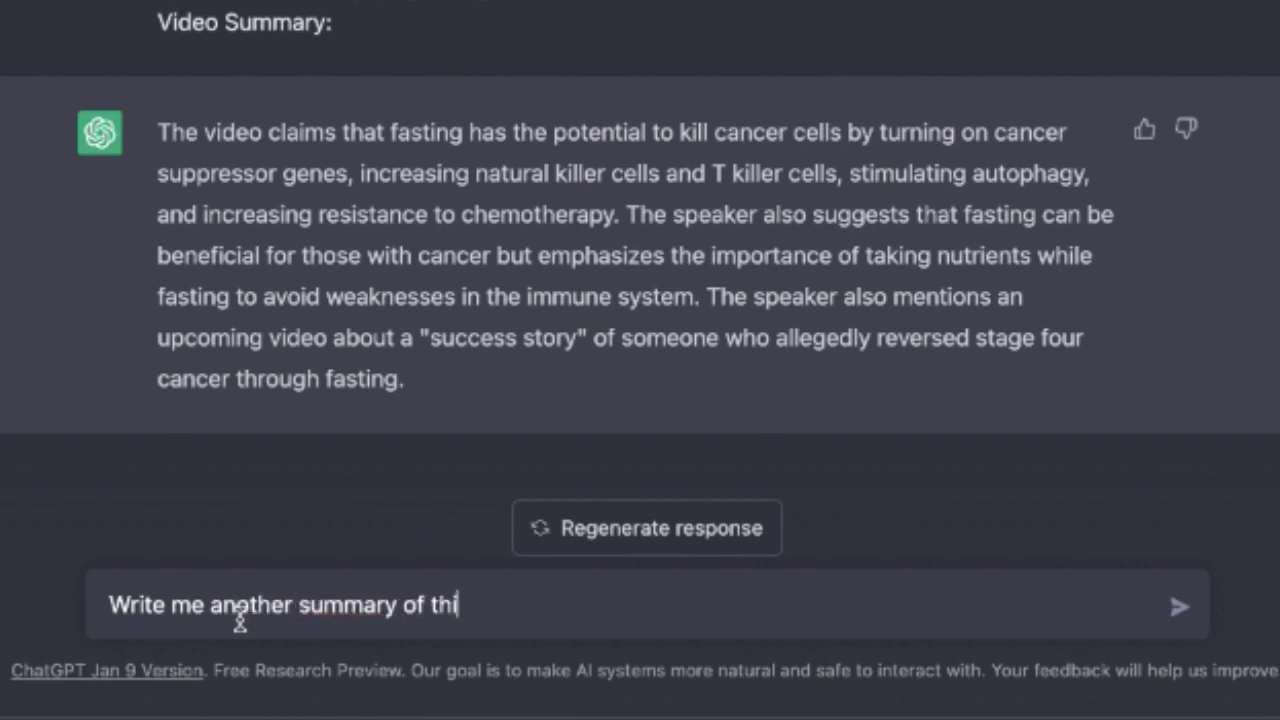
{"action": "type", "text": "s video but break it down into"}
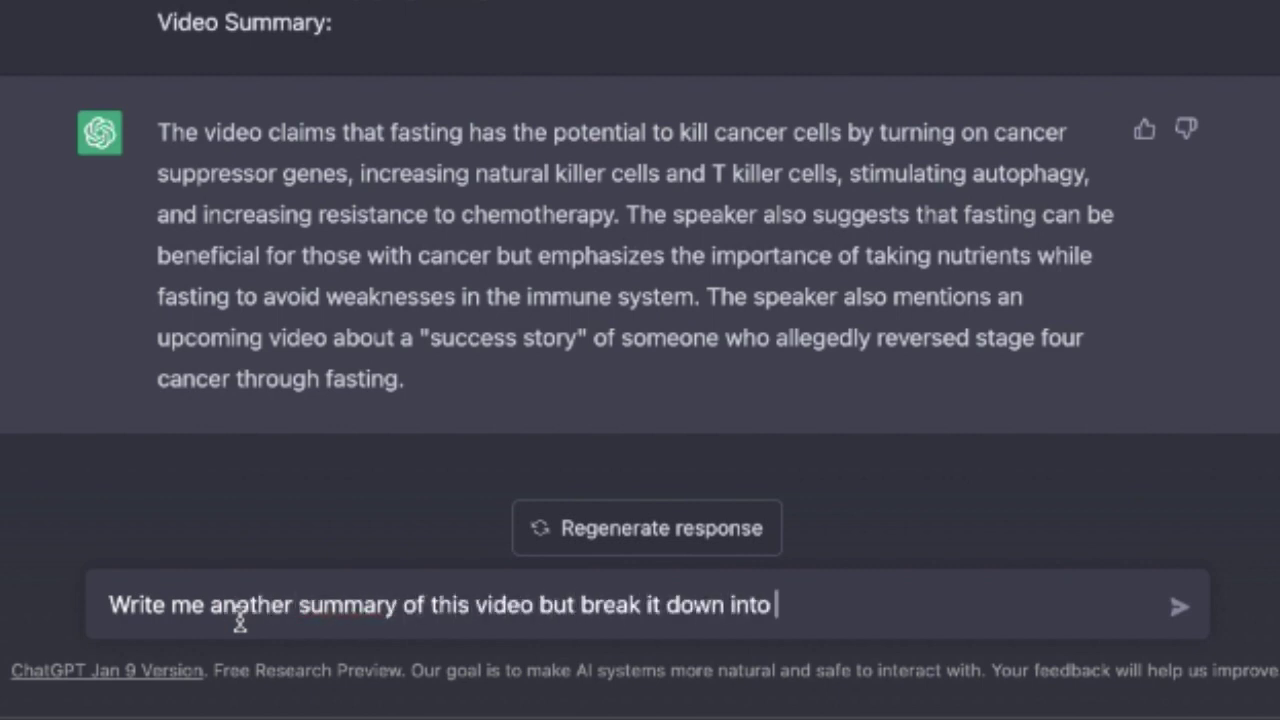
{"action": "type", "text": " easy to ready"}
{"action": "key", "text": "BackSpace"}
{"action": "type", "text": "bulle"}
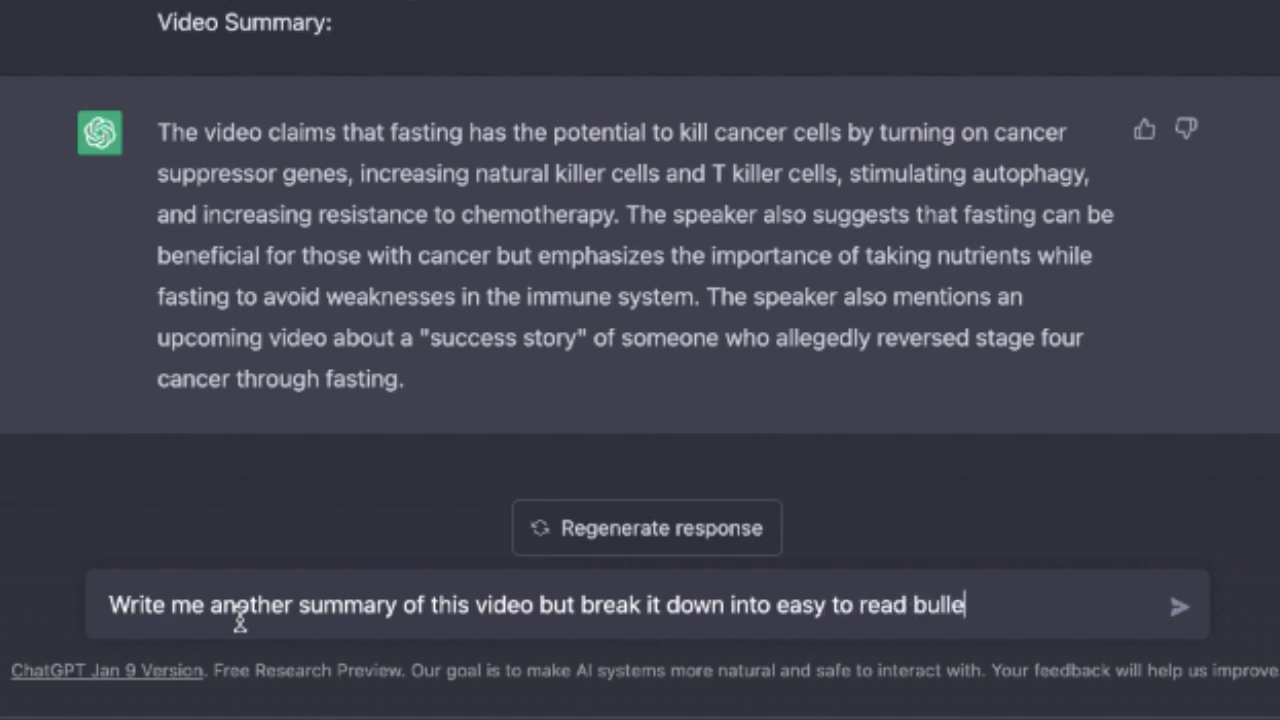
{"action": "type", "text": "t points that would function like a training m"}
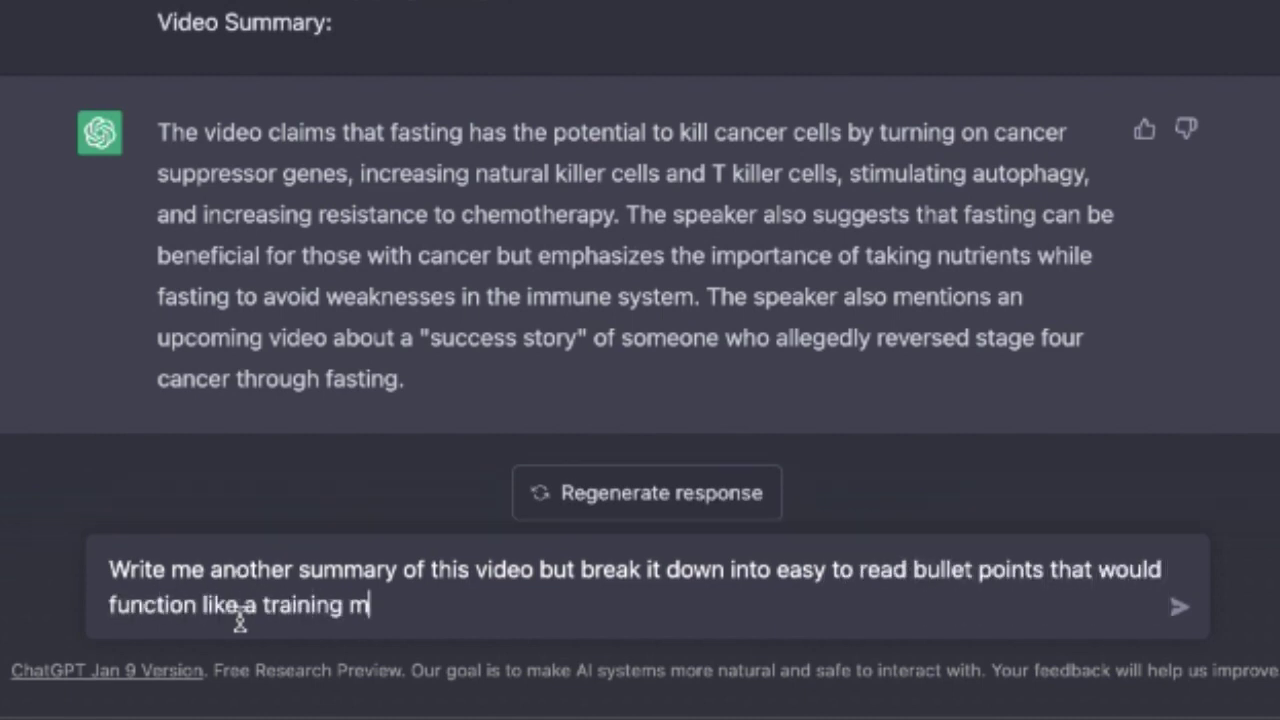
{"action": "type", "text": "anual"}
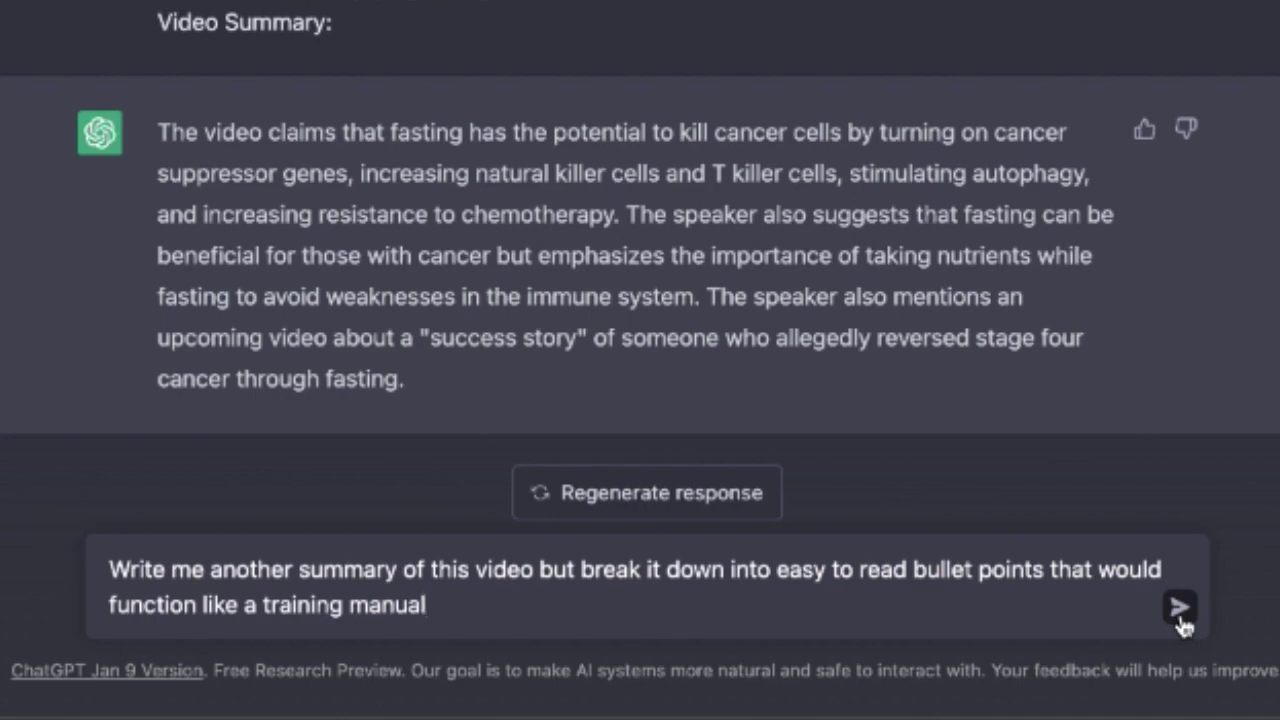
{"action": "left_click", "coordinate": [1180, 612]}
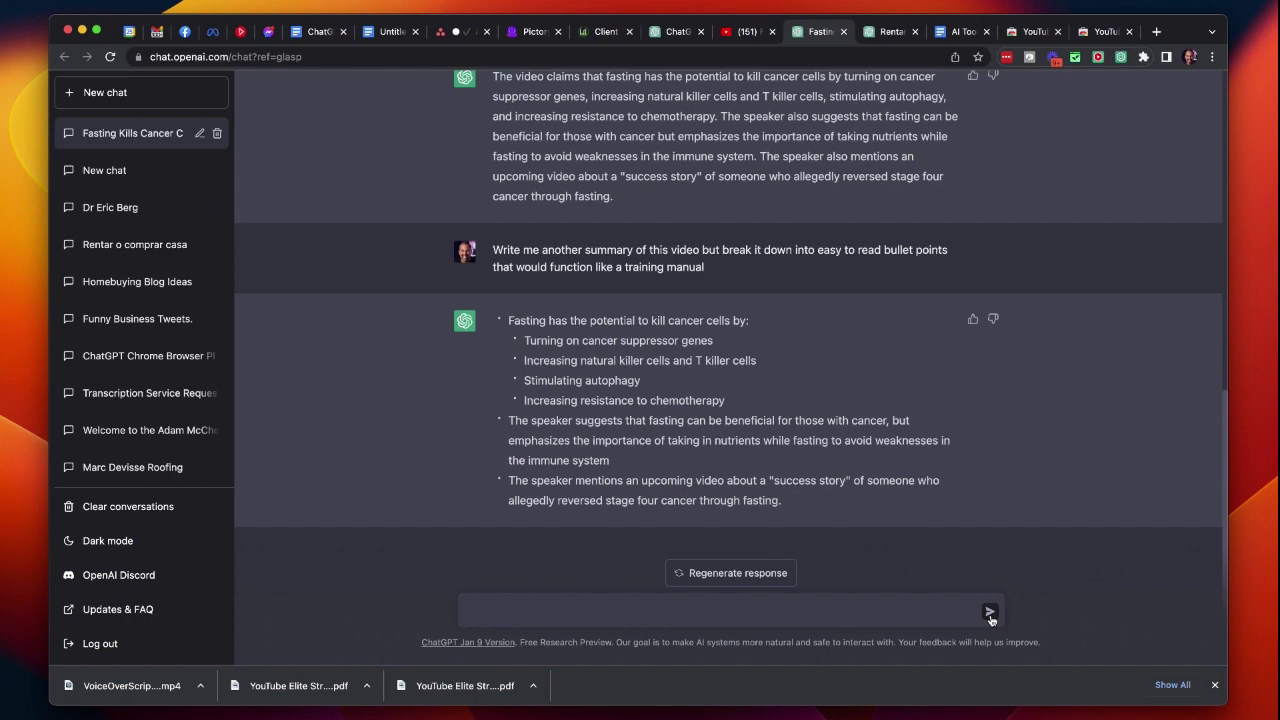
- Collapse the Transcript & Summary panel on the Fasting Kills Cancer Cells video page
{"action": "left_click", "coordinate": [746, 30]}
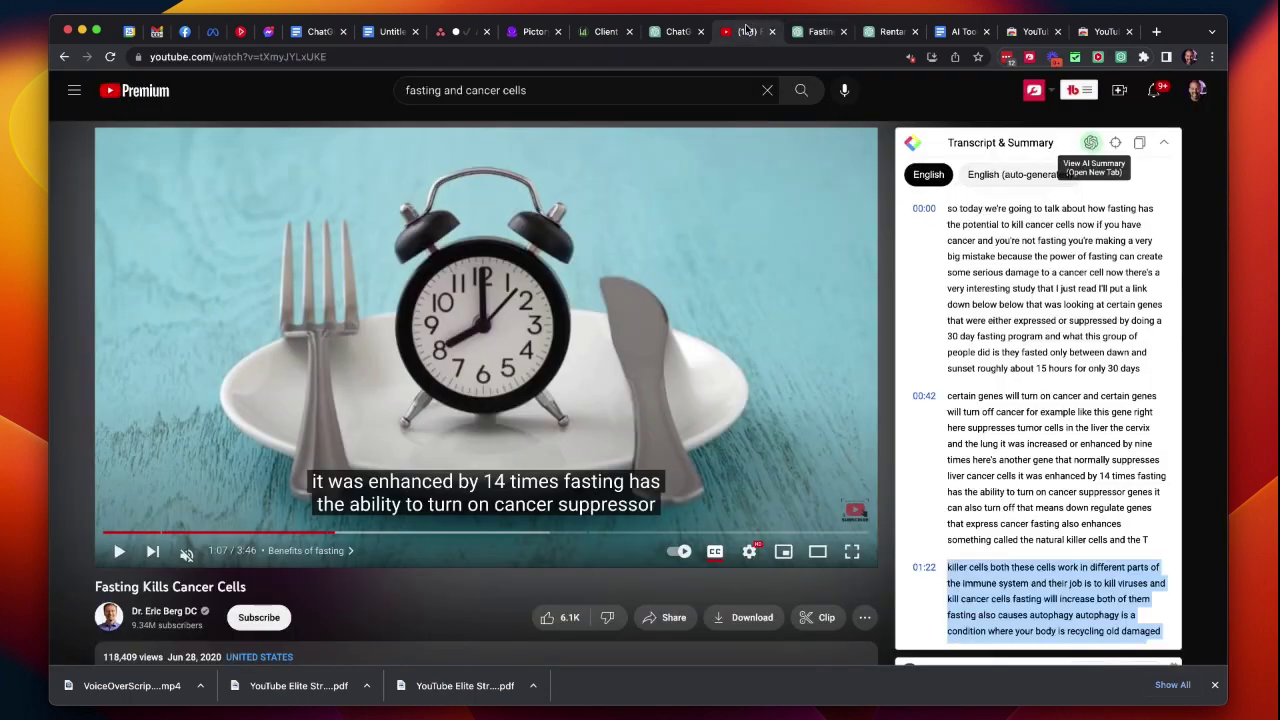
{"action": "left_click", "coordinate": [1165, 145]}
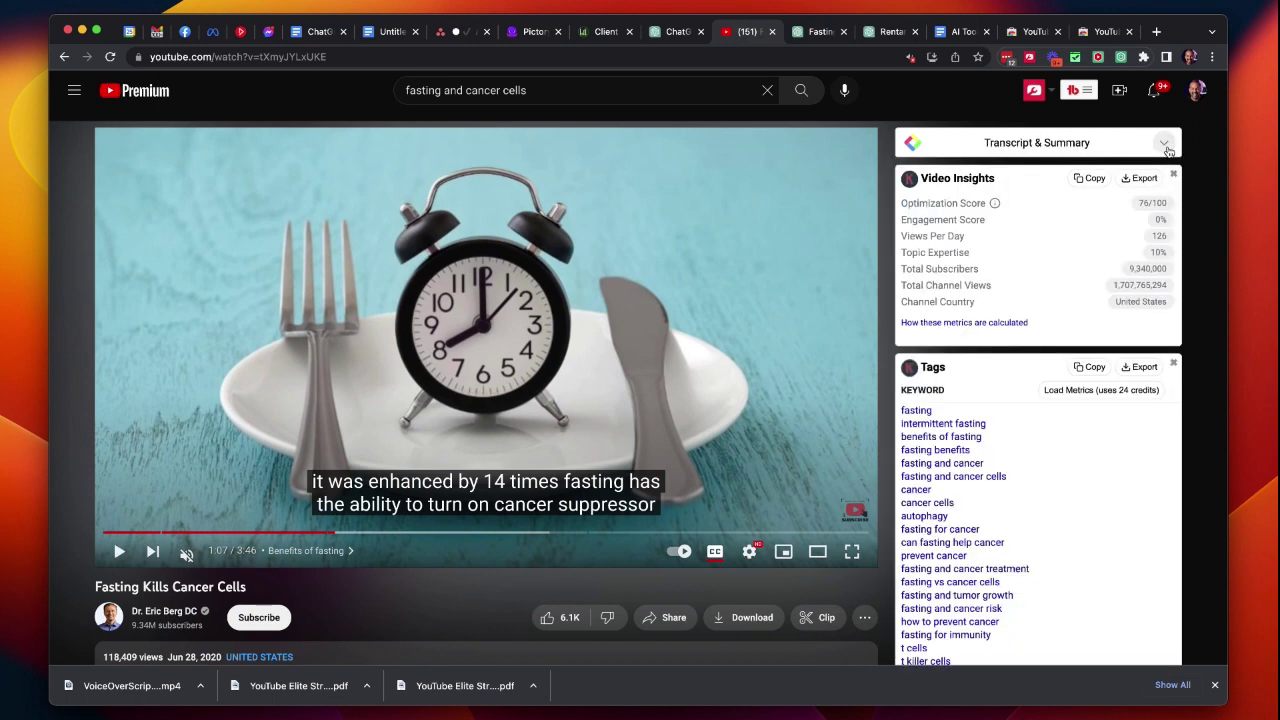